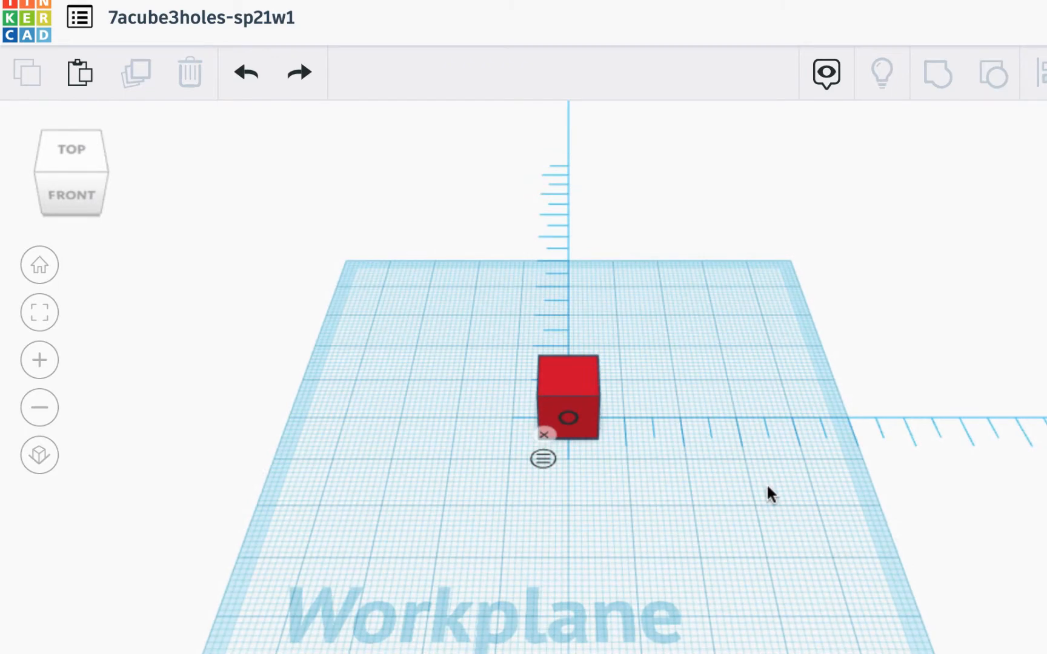
# Place a hole cylinder on the workplane beside the red cube
pyautogui.moveTo(769, 493); pyautogui.dragTo(788, 427, button='right')
pyautogui.keyDown('ctrl'); pyautogui.moveTo(786, 423); pyautogui.dragTo(769, 483); pyautogui.keyUp('ctrl')
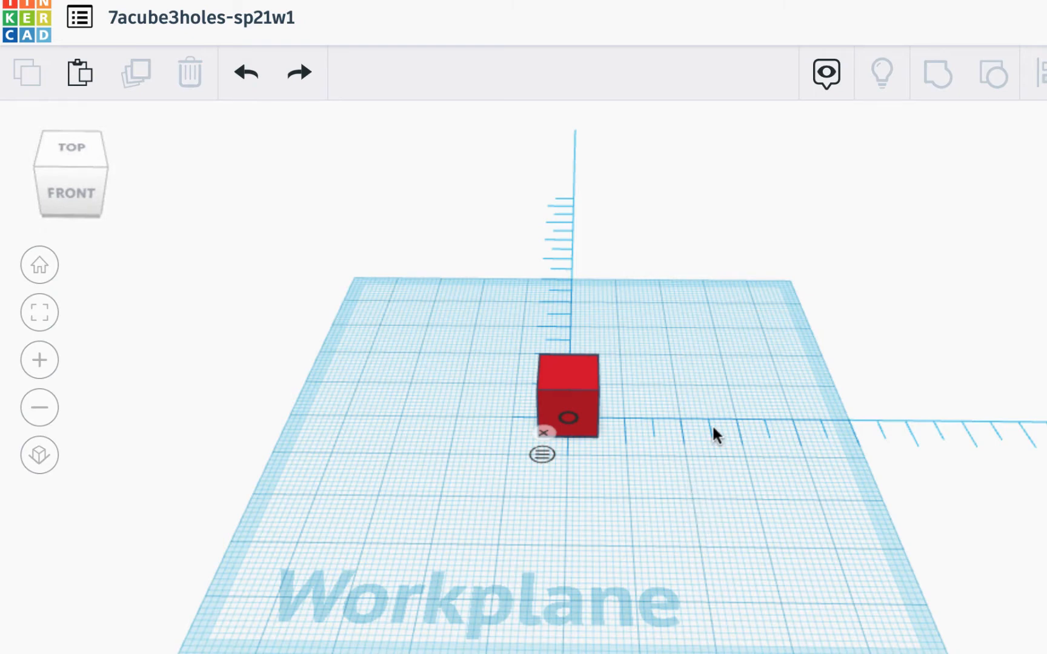
pyautogui.moveTo(712, 451)
pyautogui.keyDown('ctrl'); pyautogui.mouseDown()
pyautogui.moveTo(715, 379)
pyautogui.moveTo(710, 472)
pyautogui.moveTo(618, 479)
pyautogui.moveTo(686, 402)
pyautogui.moveTo(735, 391)
pyautogui.moveTo(744, 451)
pyautogui.moveTo(683, 450)
pyautogui.moveTo(717, 379)
pyautogui.moveTo(752, 414)
pyautogui.moveTo(725, 461)
pyautogui.moveTo(663, 432)
pyautogui.moveTo(710, 397)
pyautogui.moveTo(706, 439)
pyautogui.moveTo(732, 436)
pyautogui.moveTo(766, 369)
pyautogui.moveTo(755, 414)
pyautogui.moveTo(722, 445)
pyautogui.moveTo(716, 435)
pyautogui.mouseUp(); pyautogui.keyUp('ctrl')
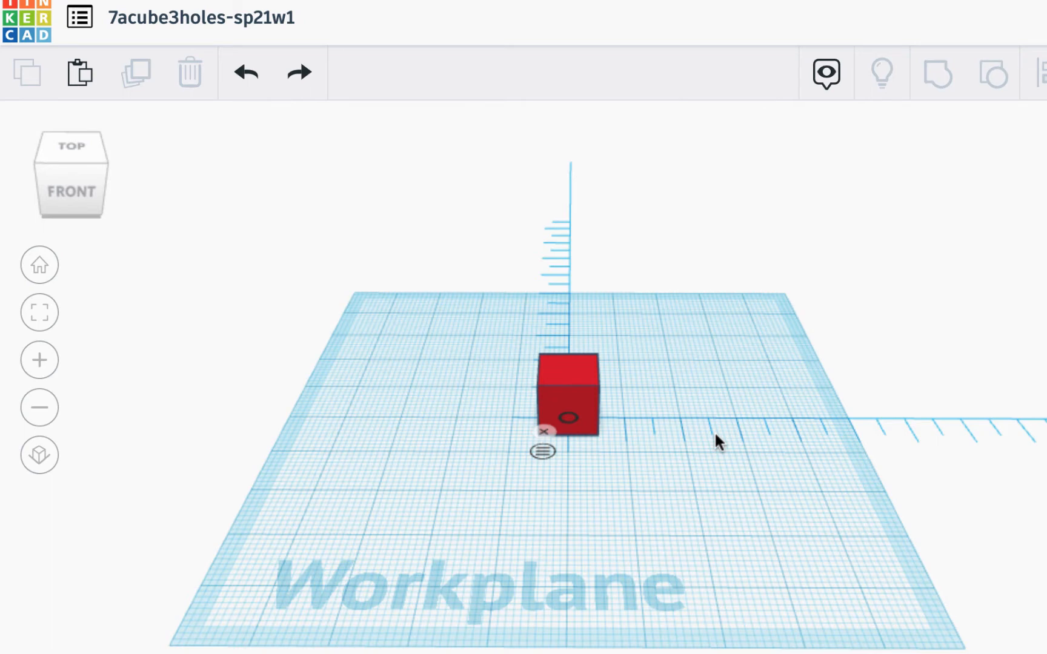
pyautogui.keyDown('ctrl'); pyautogui.keyDown('shift'); pyautogui.moveTo(715, 430); pyautogui.dragTo(747, 422); pyautogui.keyUp('shift'); pyautogui.keyUp('ctrl')
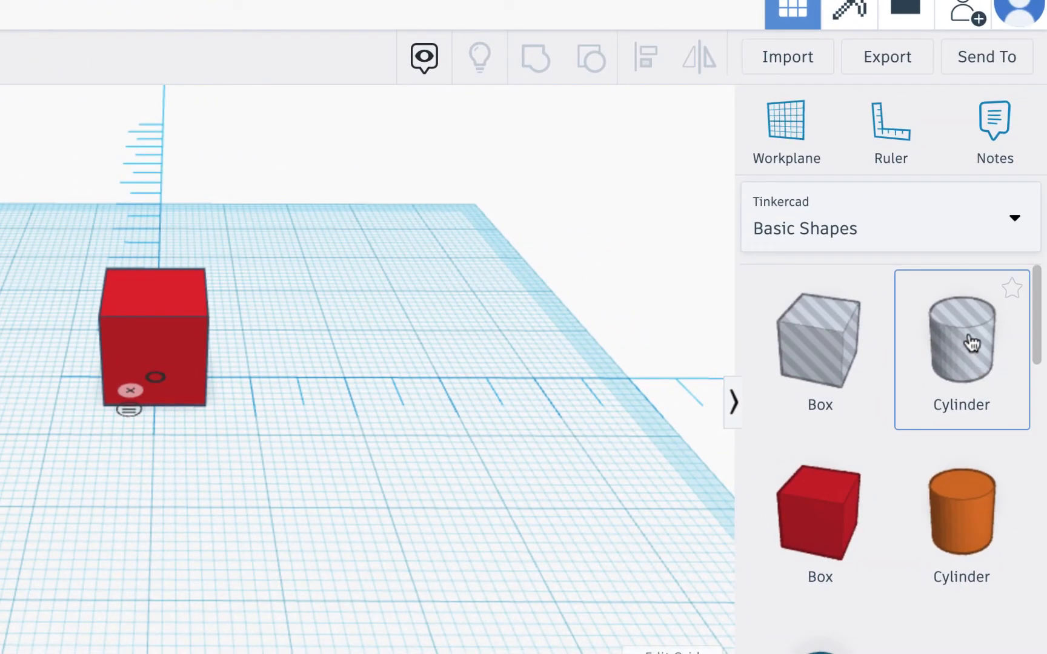
pyautogui.moveTo(986, 368); pyautogui.dragTo(356, 419)
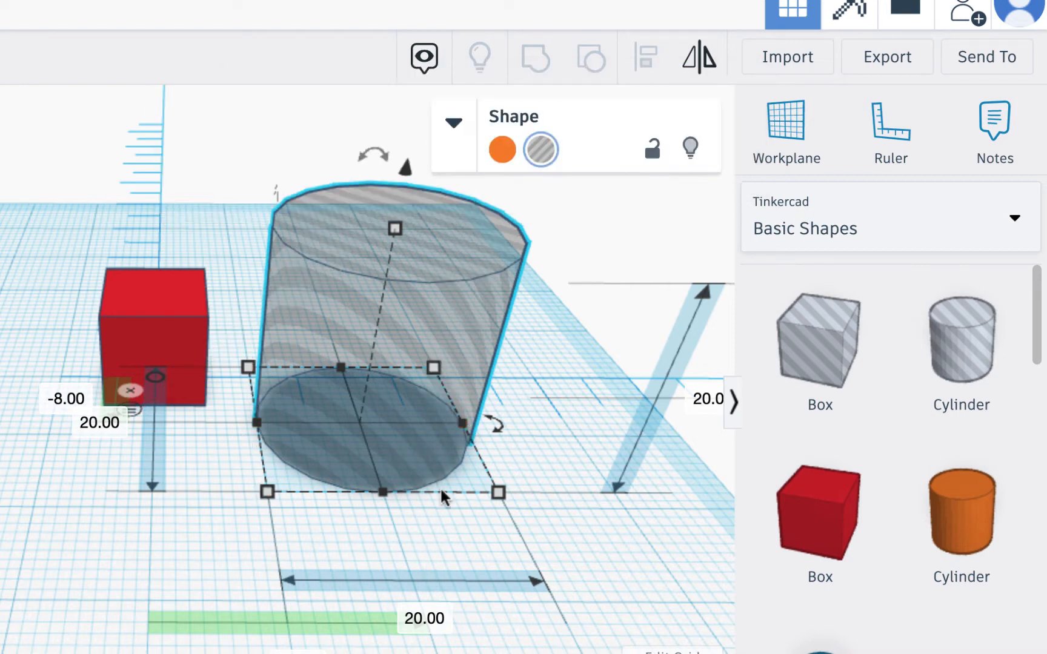
# Resize the hole cylinder's base to 5 mm wide and 5 mm deep
pyautogui.moveTo(462, 423); pyautogui.dragTo(319, 425)
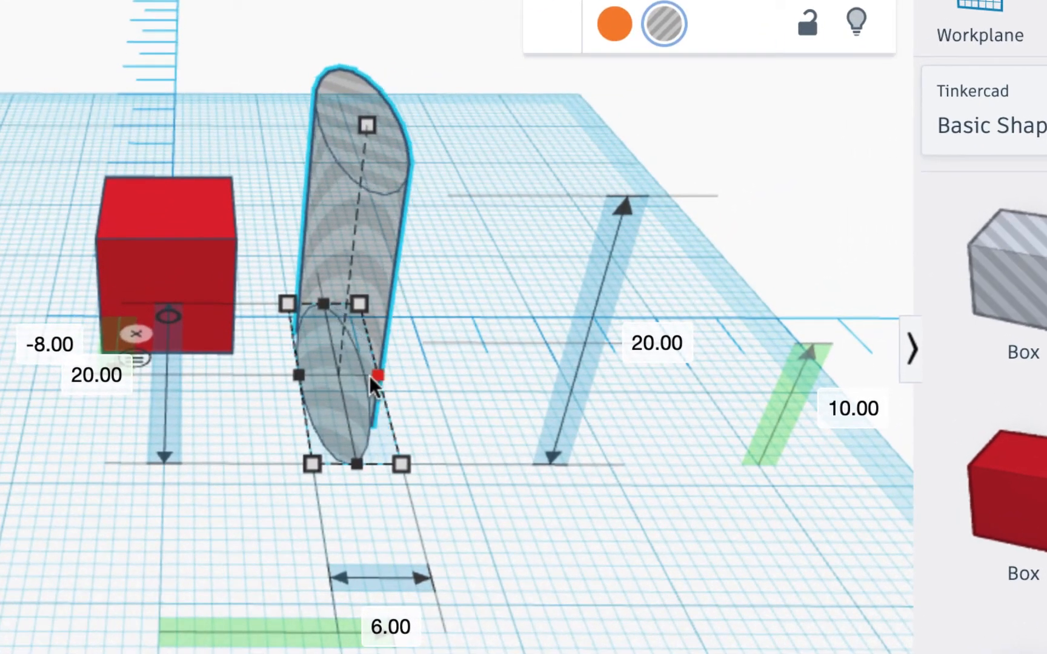
pyautogui.moveTo(376, 381); pyautogui.dragTo(368, 382)
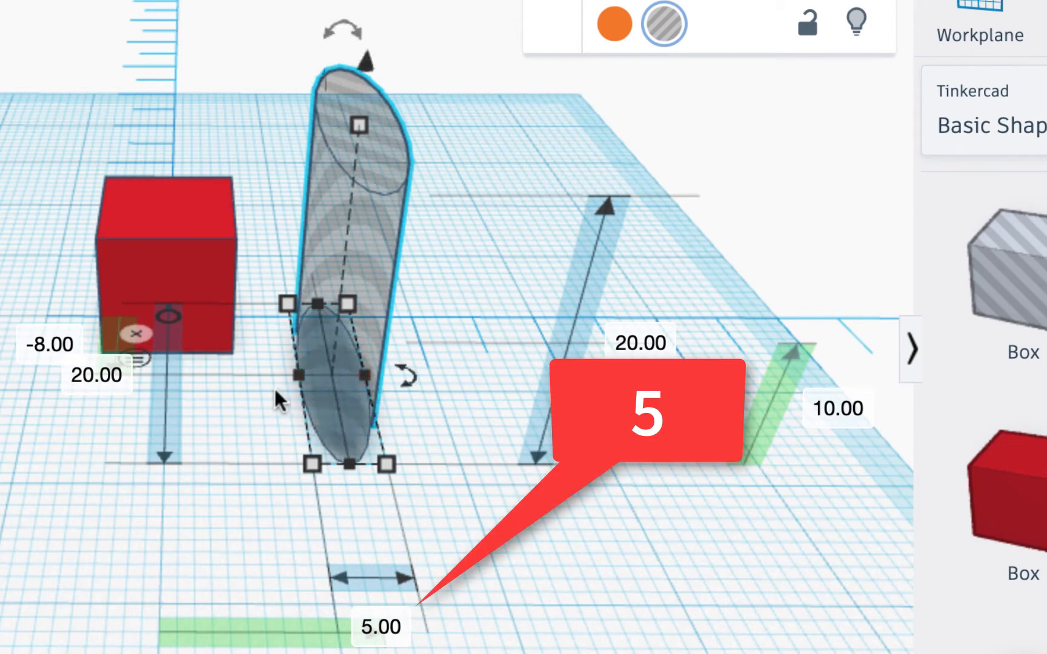
pyautogui.click(86, 375)
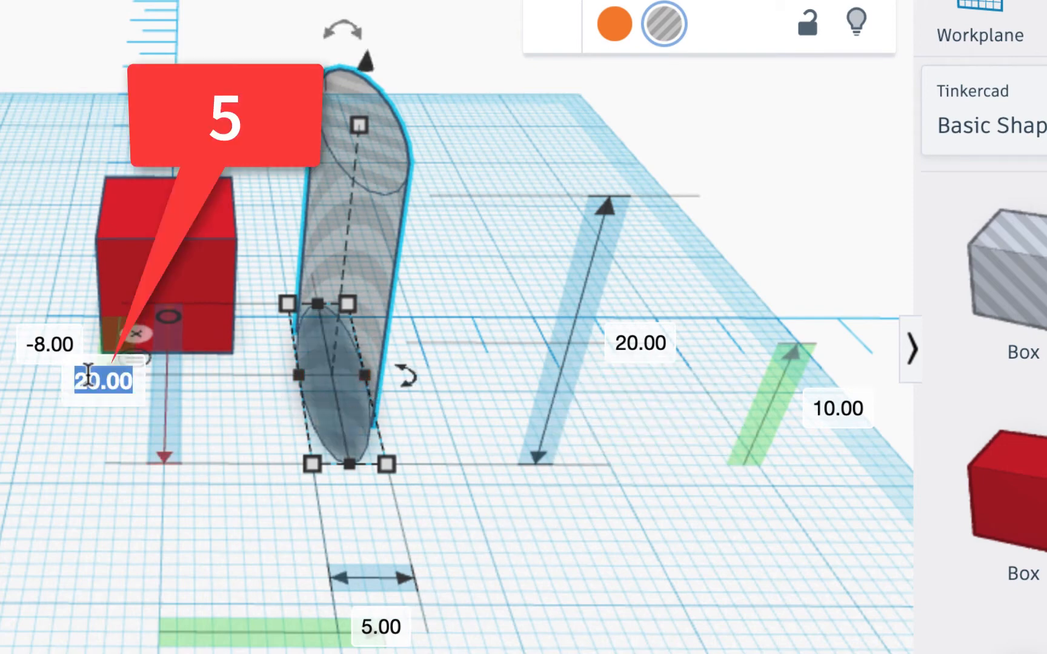
pyautogui.write('5')
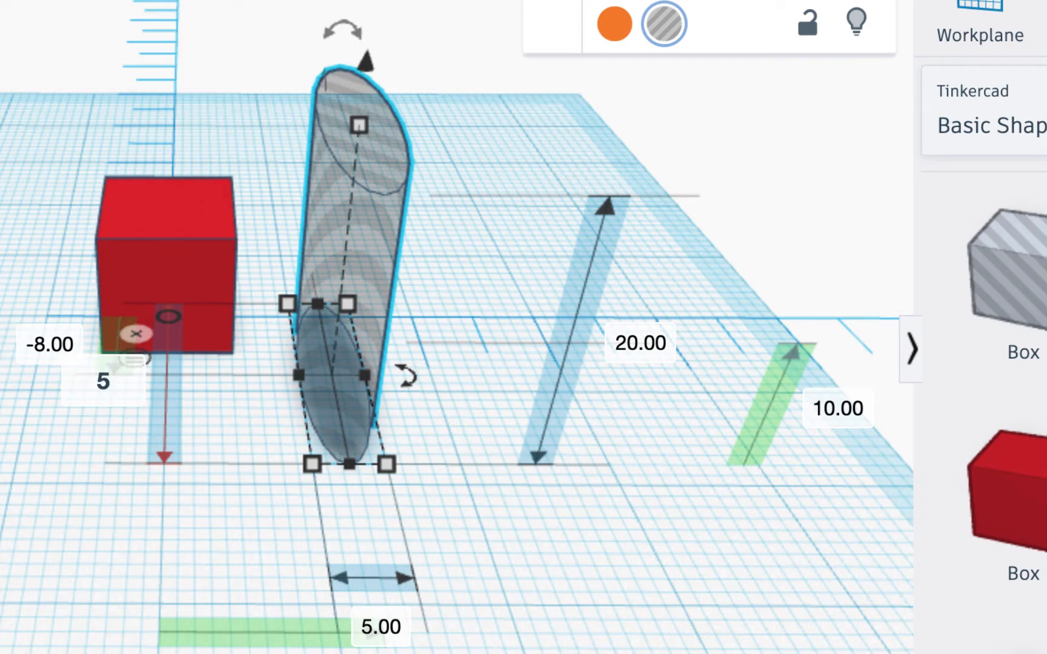
pyautogui.press('Return')
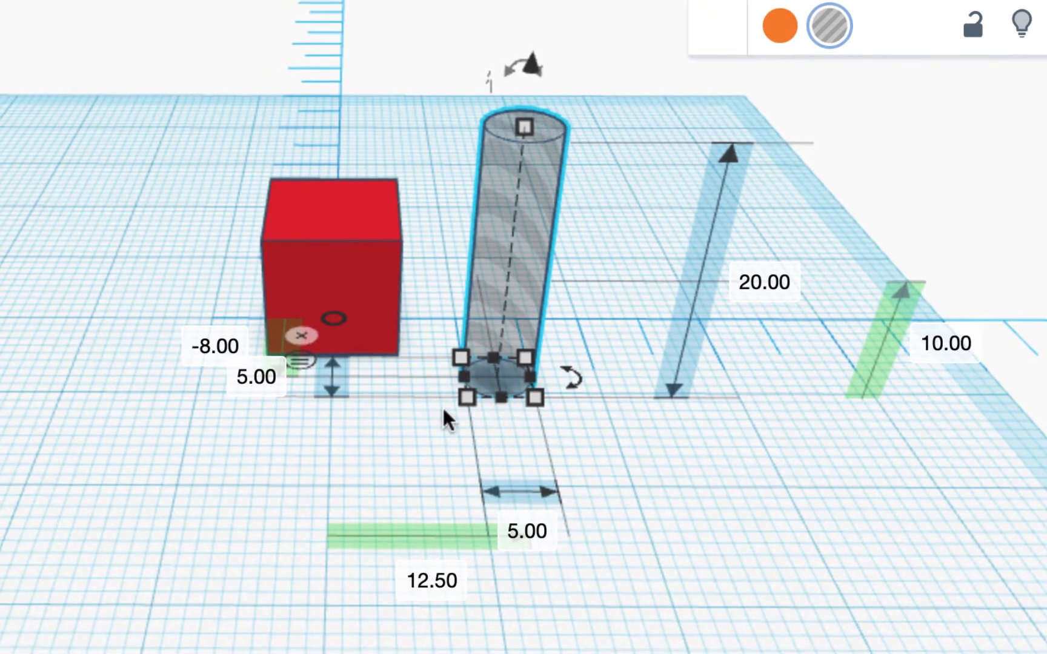
# Set the cylinder's front-to-back offset from the ruler origin to 0
pyautogui.click(219, 346)
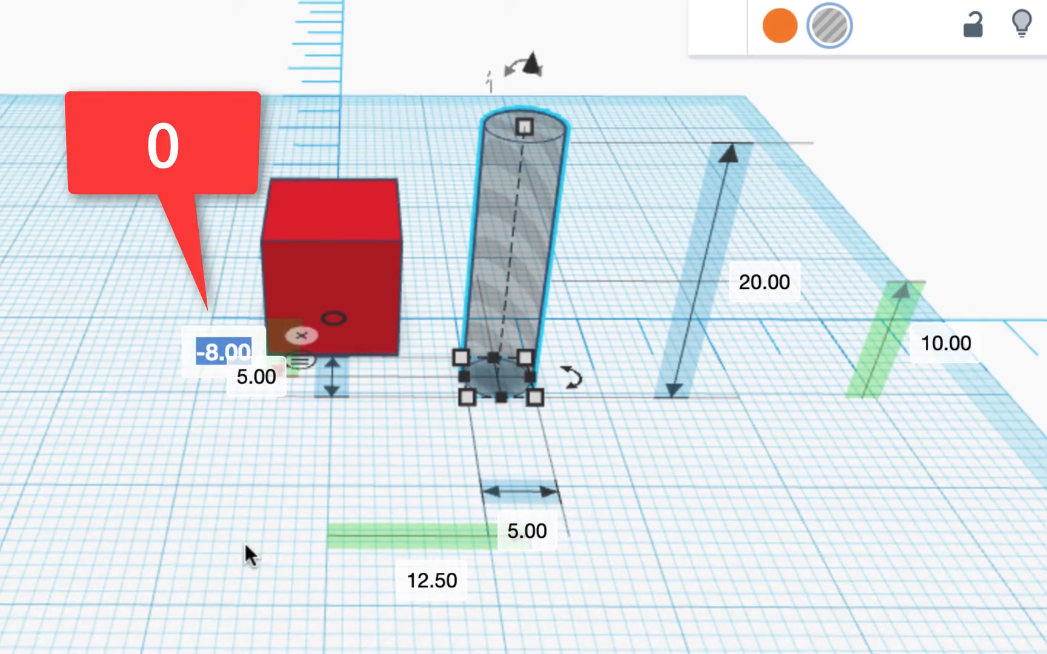
pyautogui.write('0')
pyautogui.press('Return')
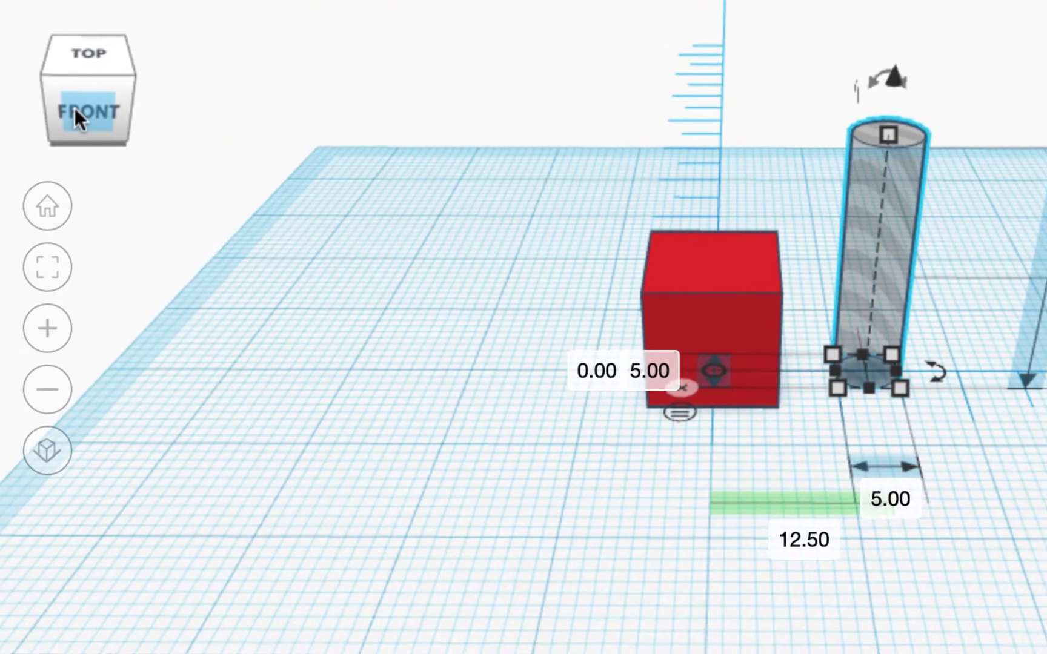
# Move the cylinder sideways into the cube and set its left-to-right offset from the ruler origin to 0
pyautogui.click(74, 107)
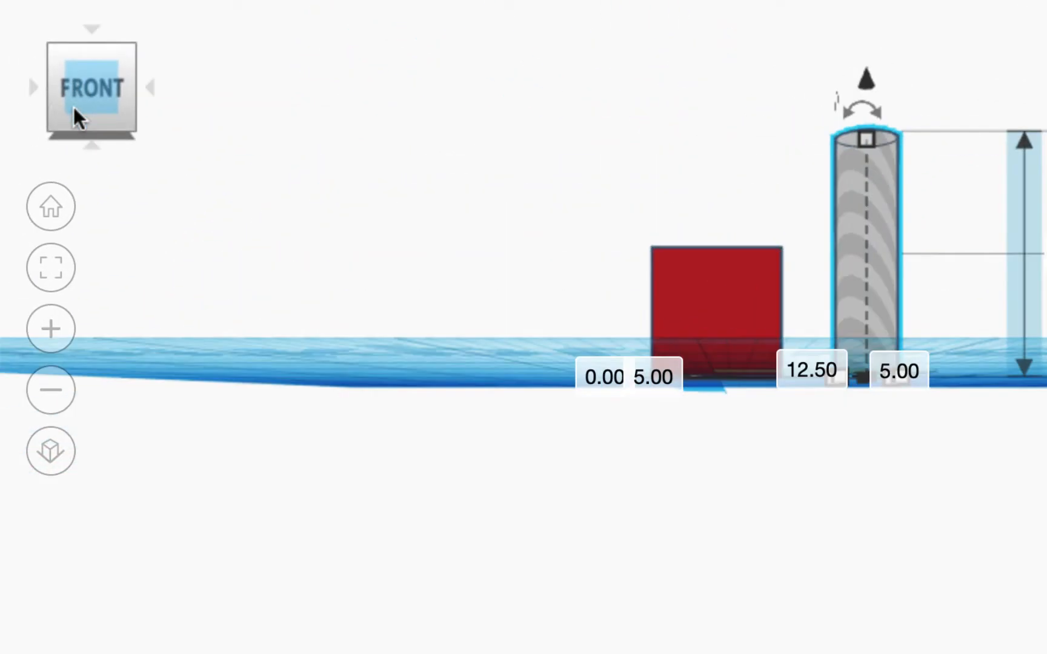
pyautogui.click(30, 88)
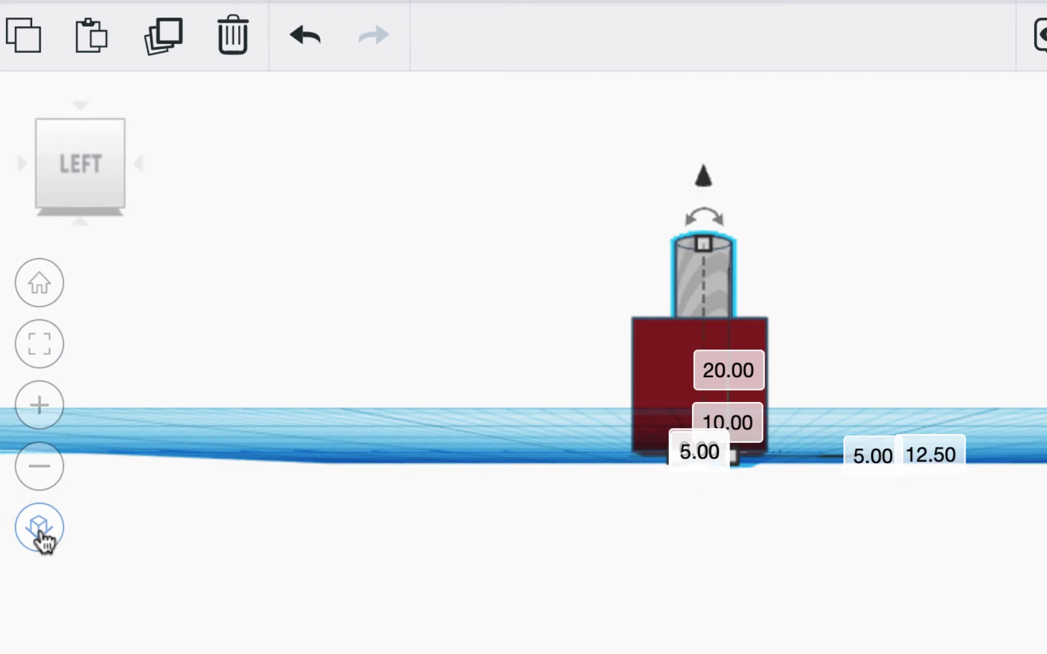
pyautogui.click(38, 533)
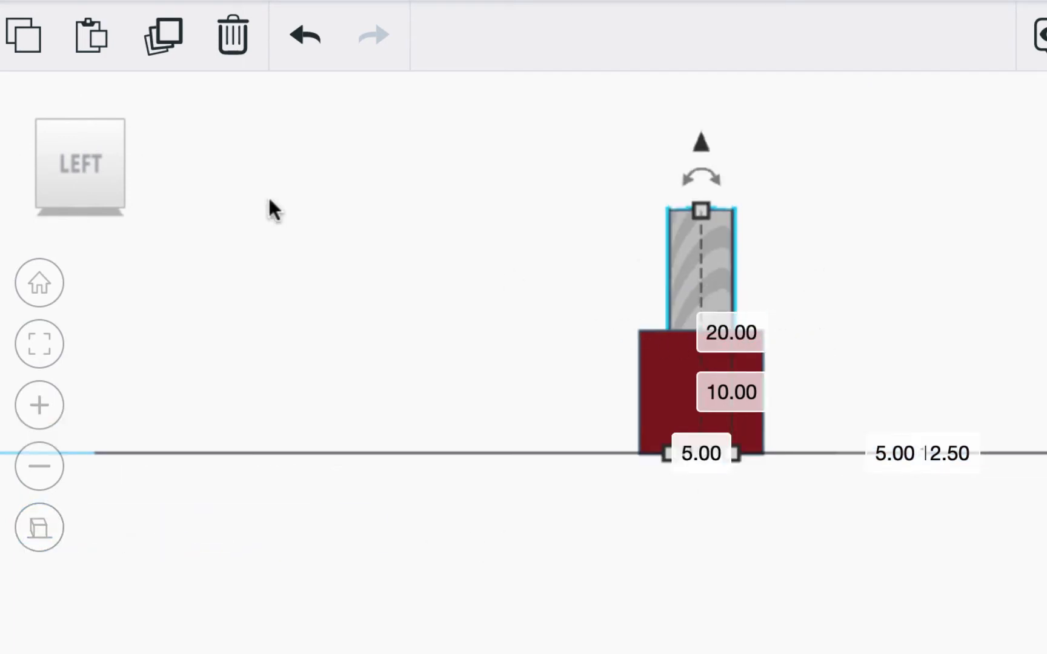
pyautogui.click(23, 158)
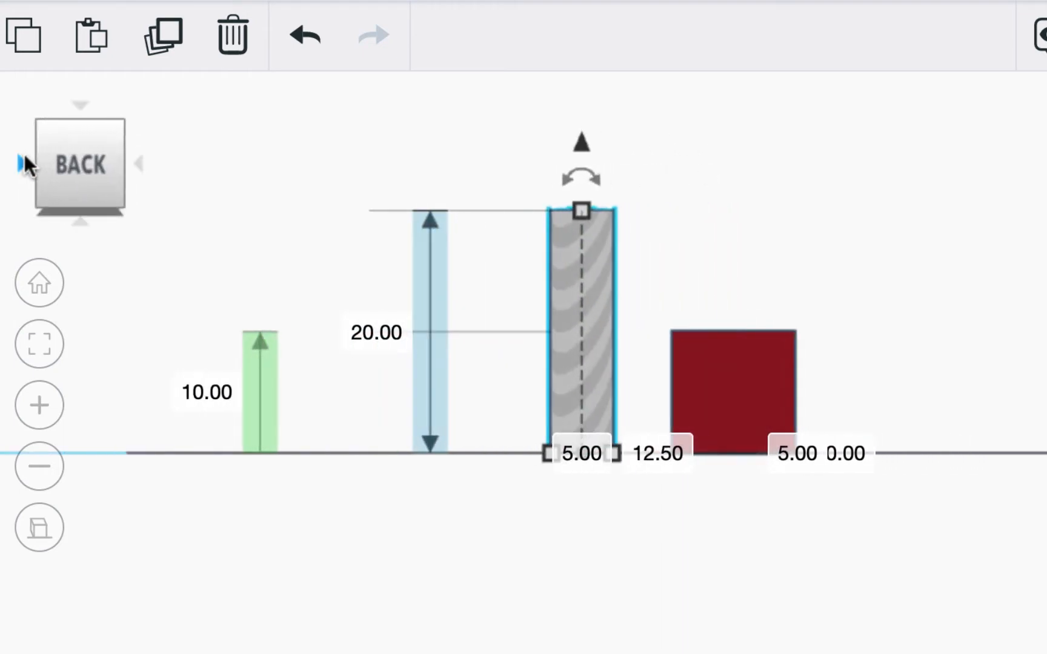
pyautogui.click(23, 161)
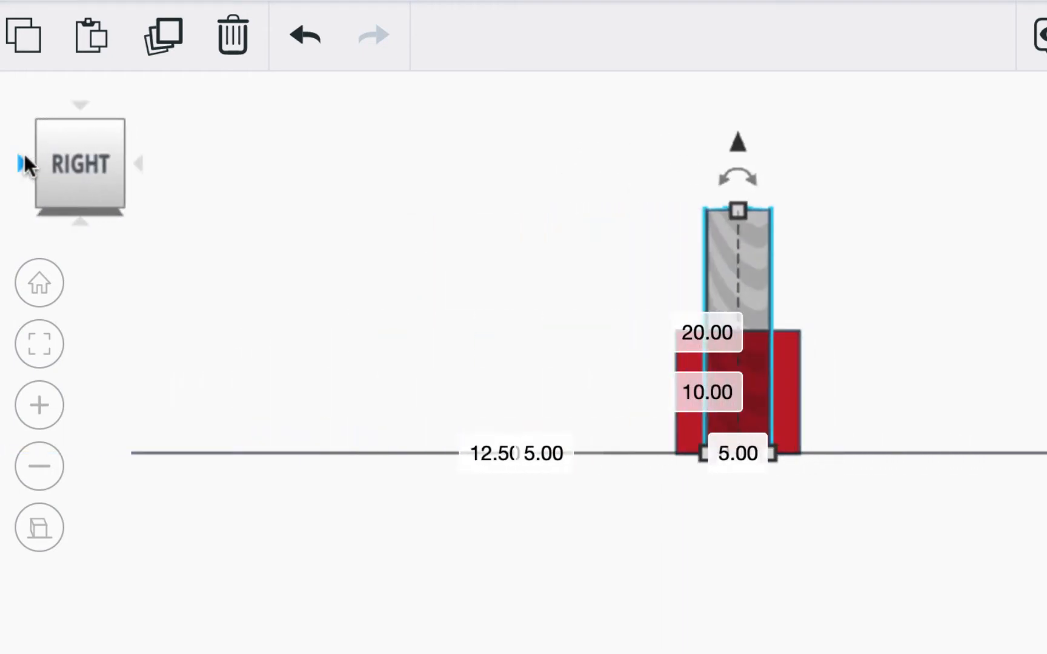
pyautogui.click(23, 160)
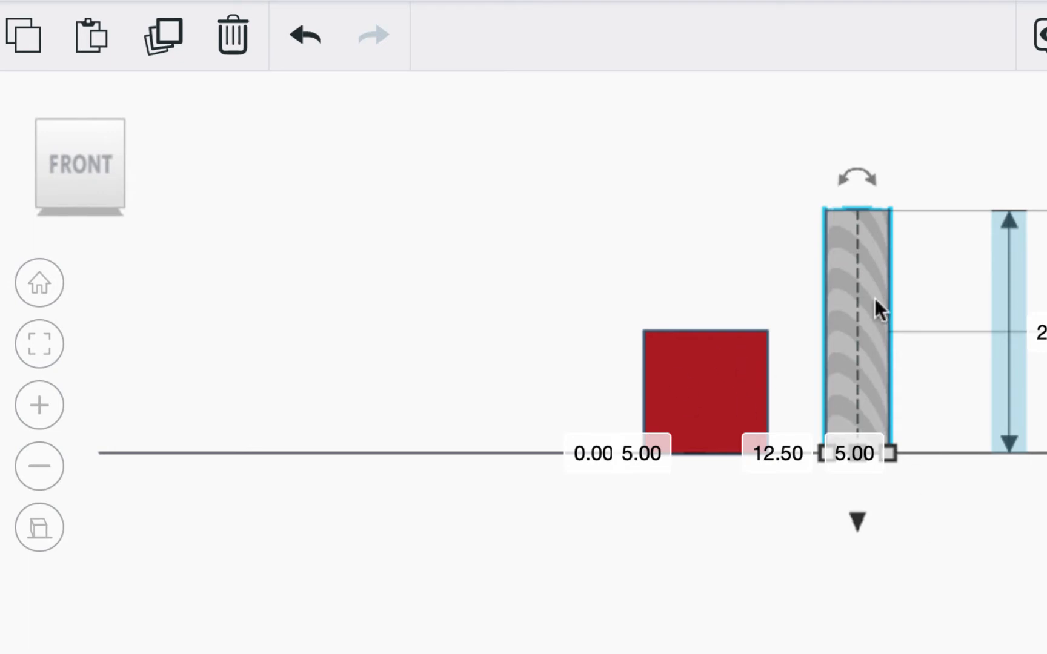
pyautogui.moveTo(875, 297); pyautogui.dragTo(725, 308)
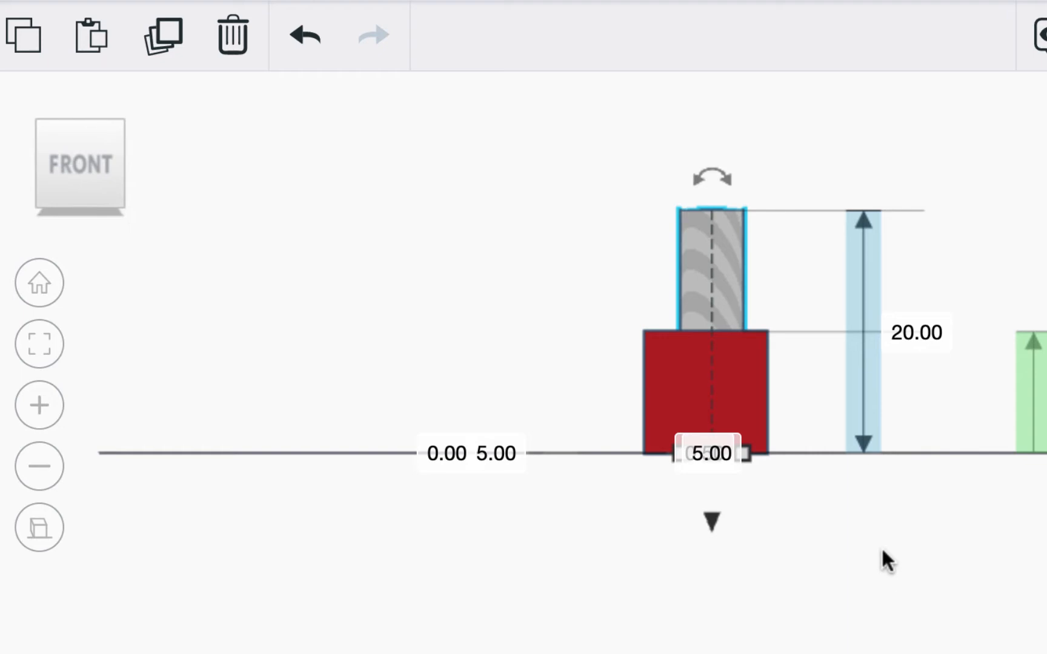
pyautogui.moveTo(884, 559); pyautogui.dragTo(872, 652, button='right')
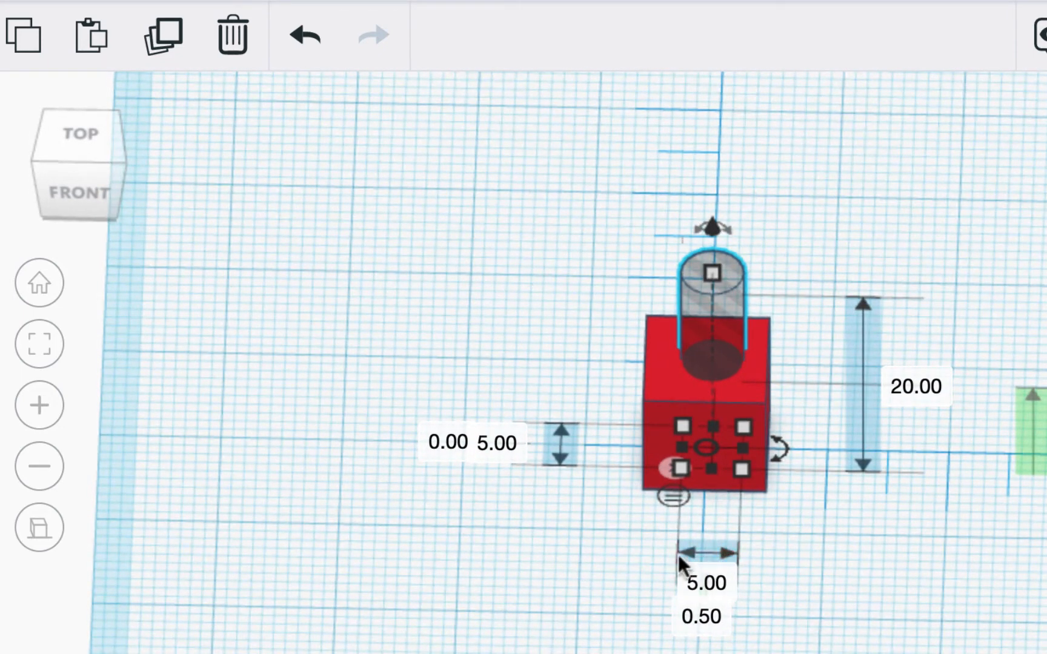
pyautogui.click(697, 619)
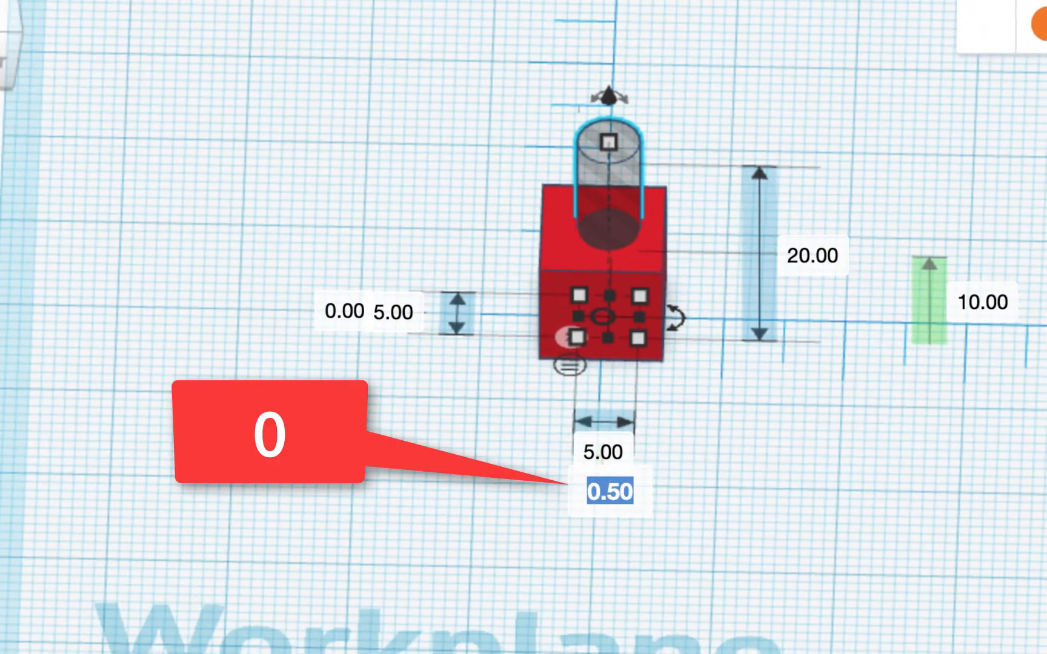
pyautogui.write('0')
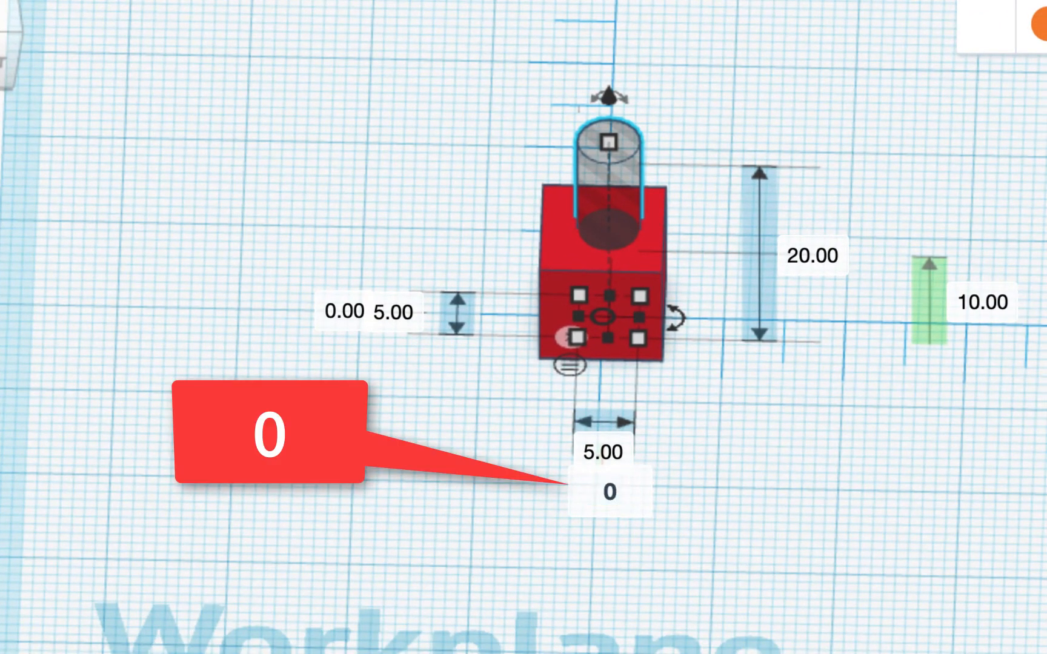
pyautogui.press('Return')
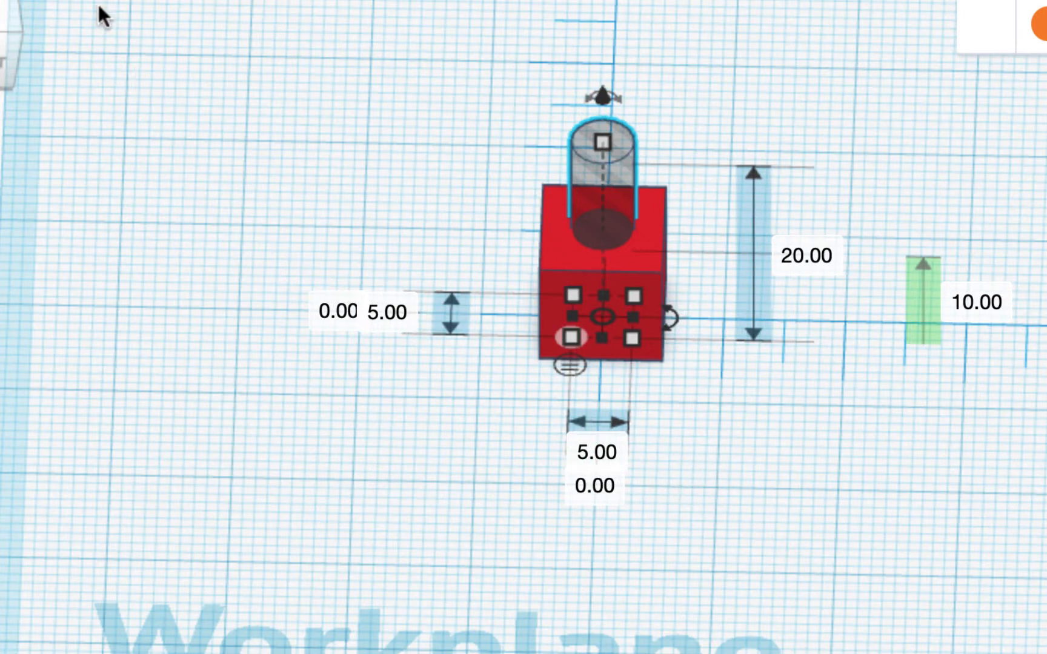
# Set the height of the cylinder's center above the workplane to 5 mm
pyautogui.click(1, 21)
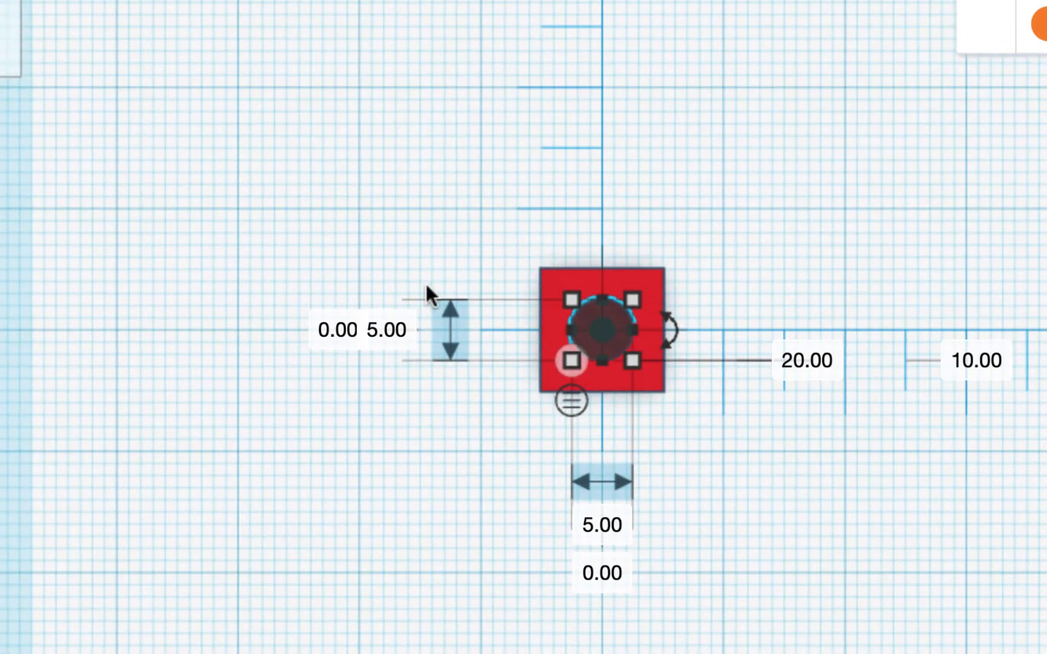
pyautogui.scroll(3, 643, 359)
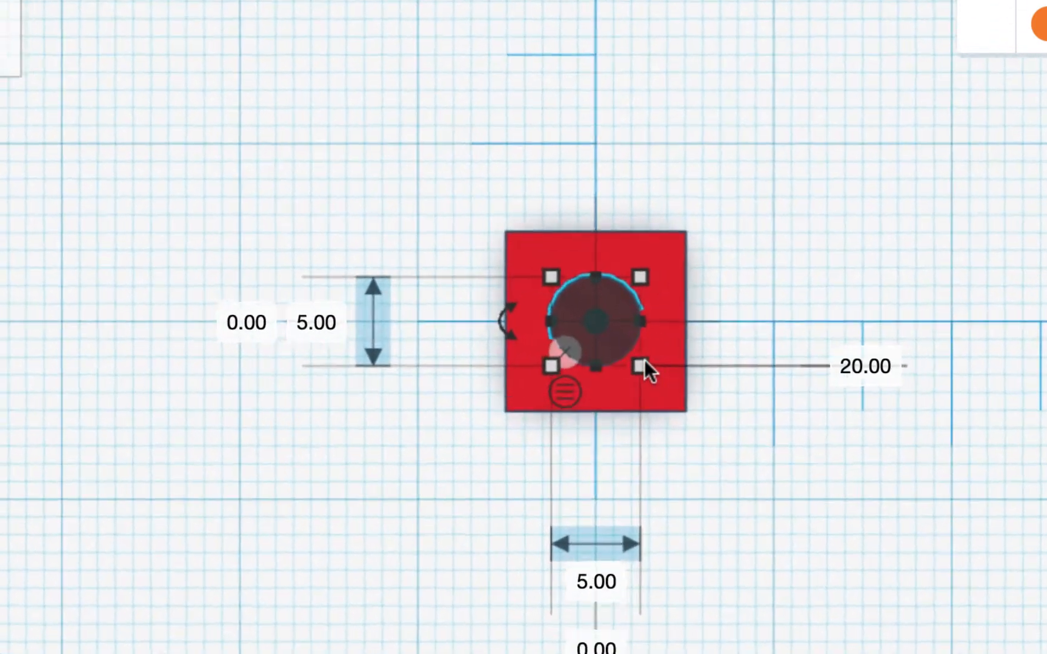
pyautogui.scroll(-2, 644, 359)
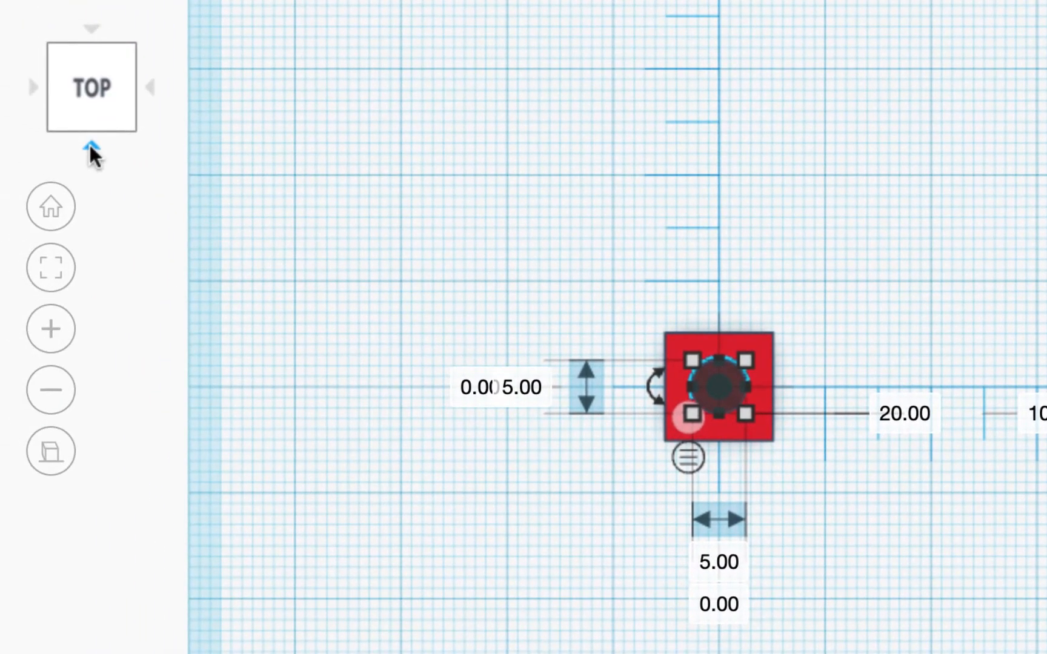
pyautogui.click(89, 144)
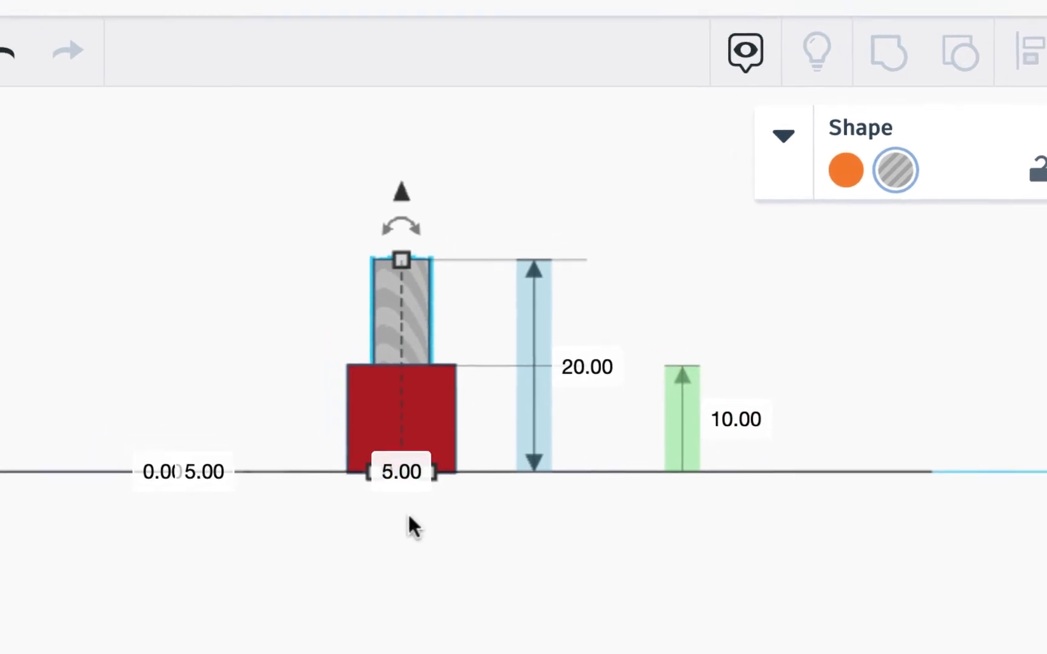
pyautogui.click(776, 453)
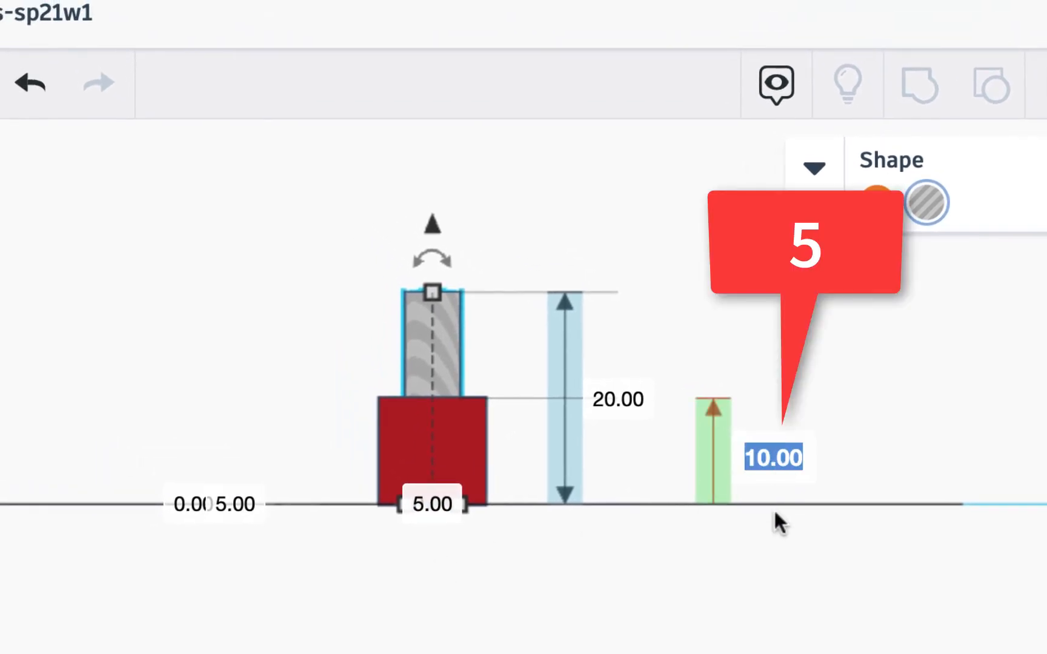
pyautogui.write('5')
pyautogui.press('Return')
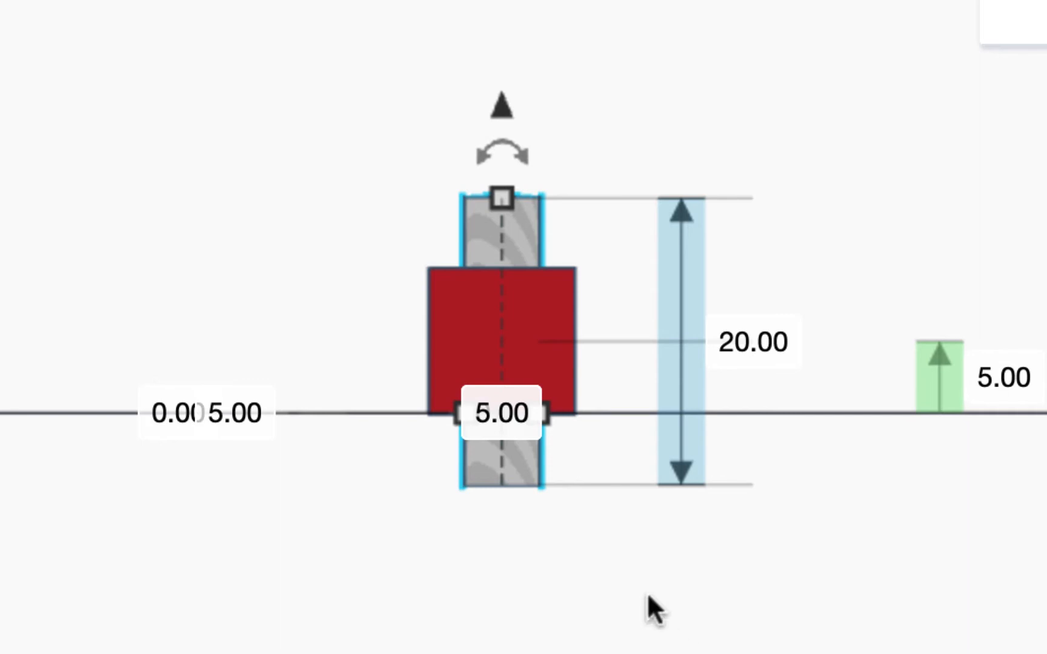
# Select the vertical hole cylinder running through the cube and duplicate it in place
pyautogui.scroll(5, 618, 504)
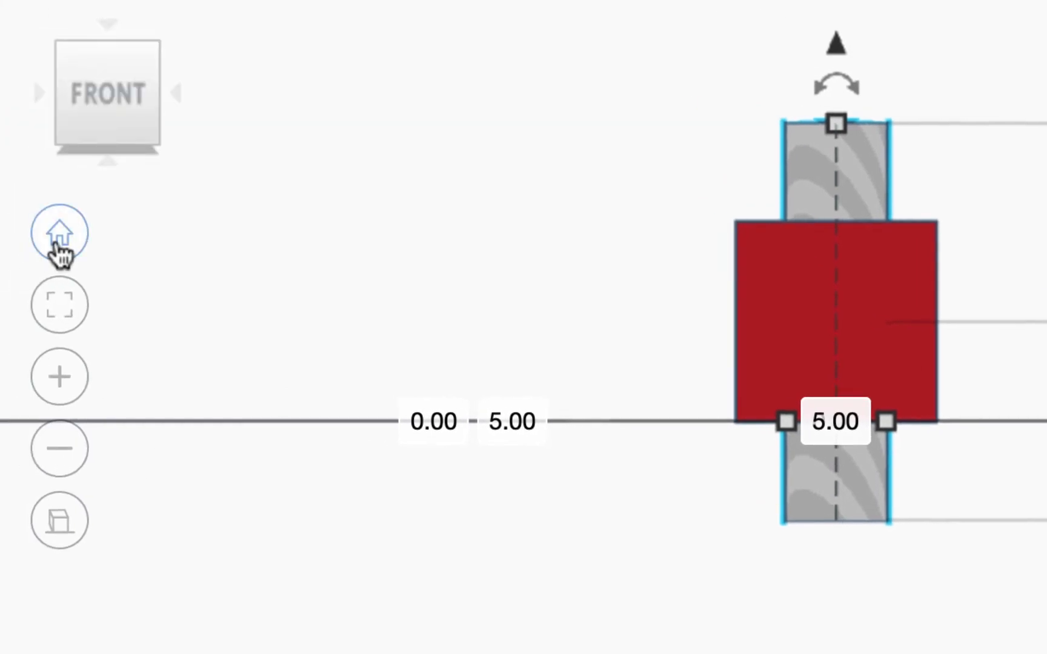
pyautogui.click(57, 239)
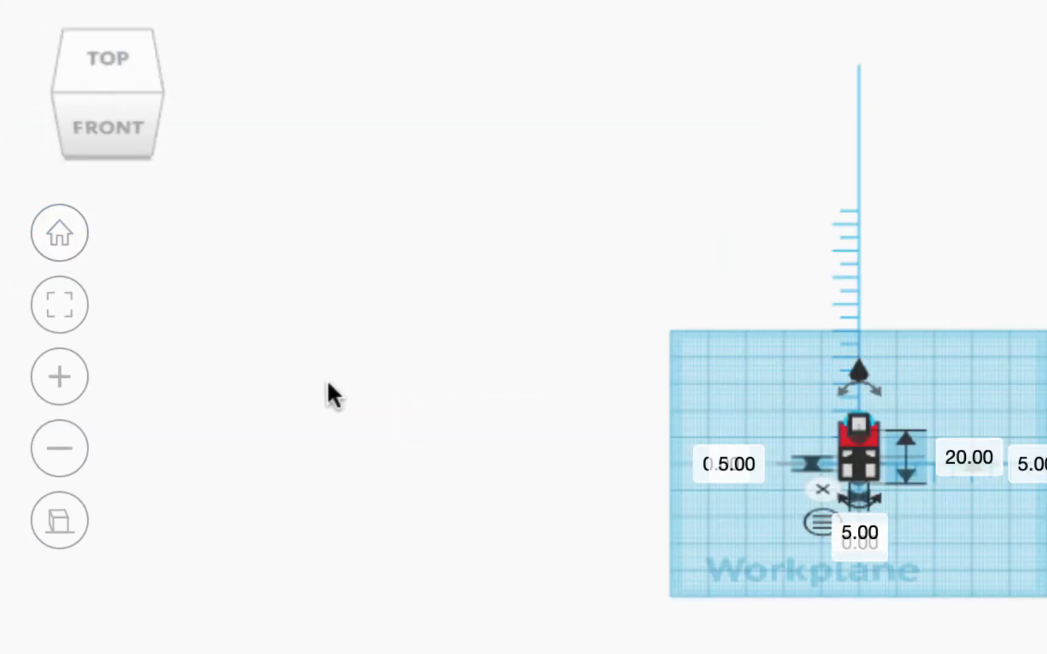
pyautogui.click(56, 525)
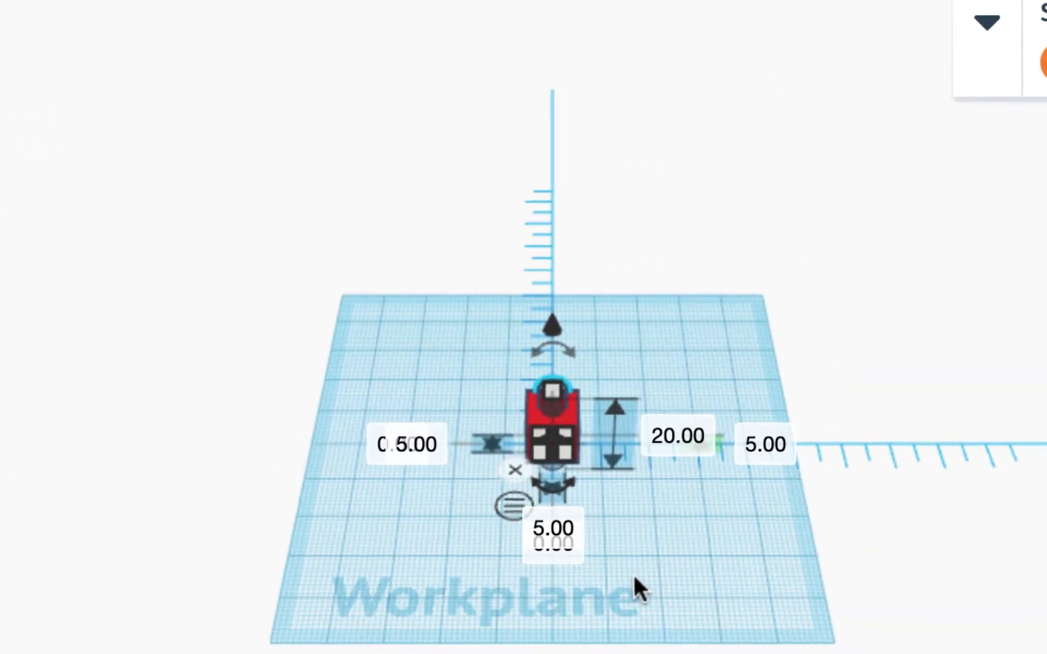
pyautogui.scroll(15, 633, 574)
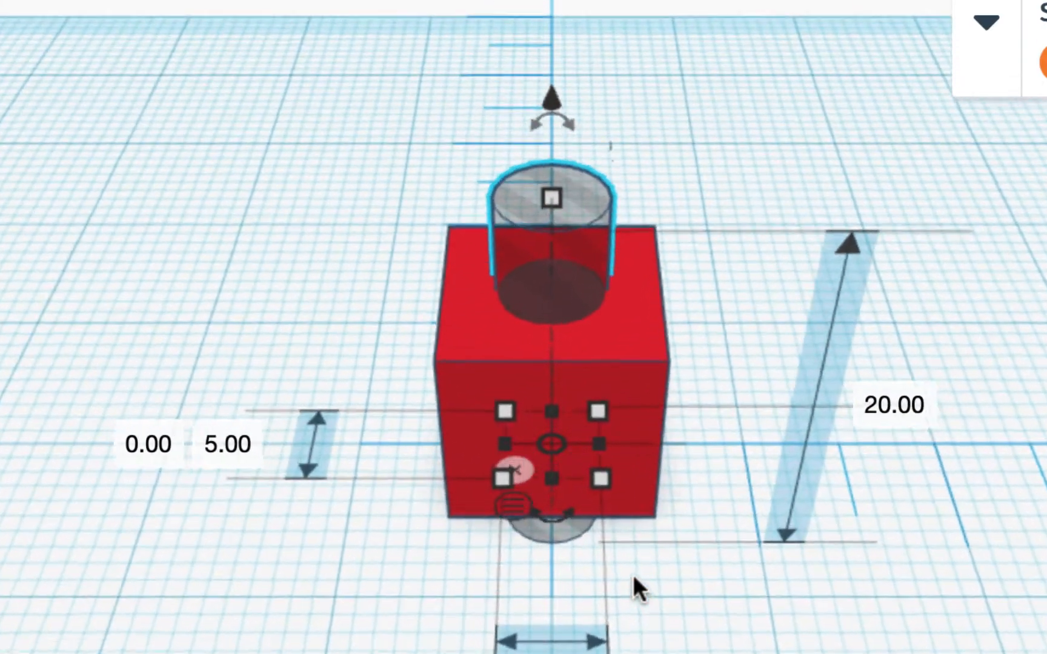
pyautogui.scroll(2, 633, 574)
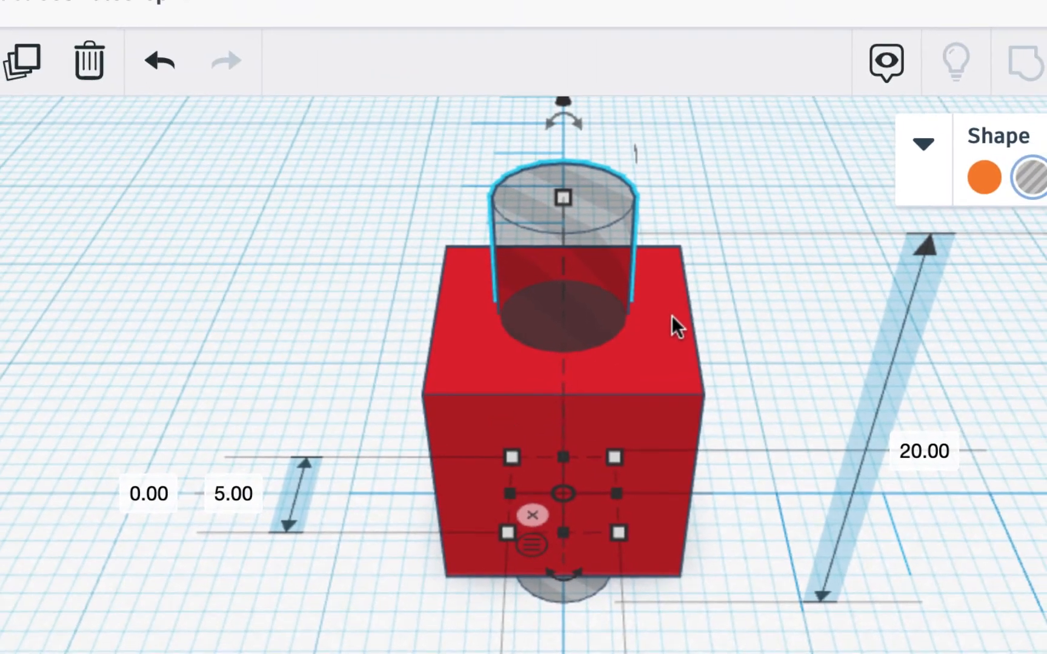
pyautogui.scroll(-4, 671, 316)
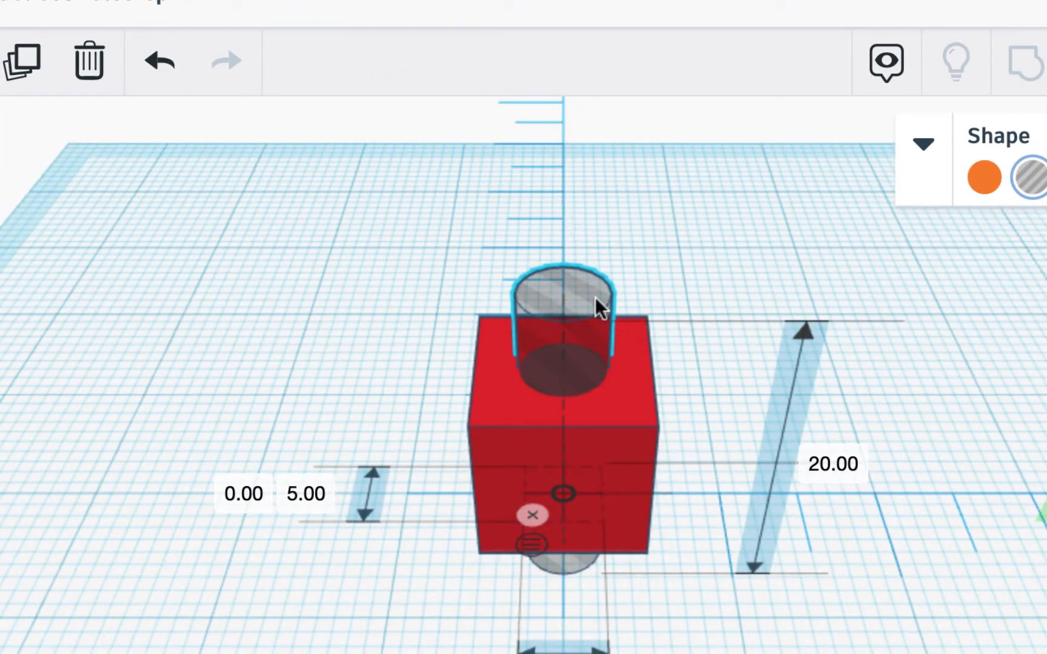
pyautogui.click(594, 297)
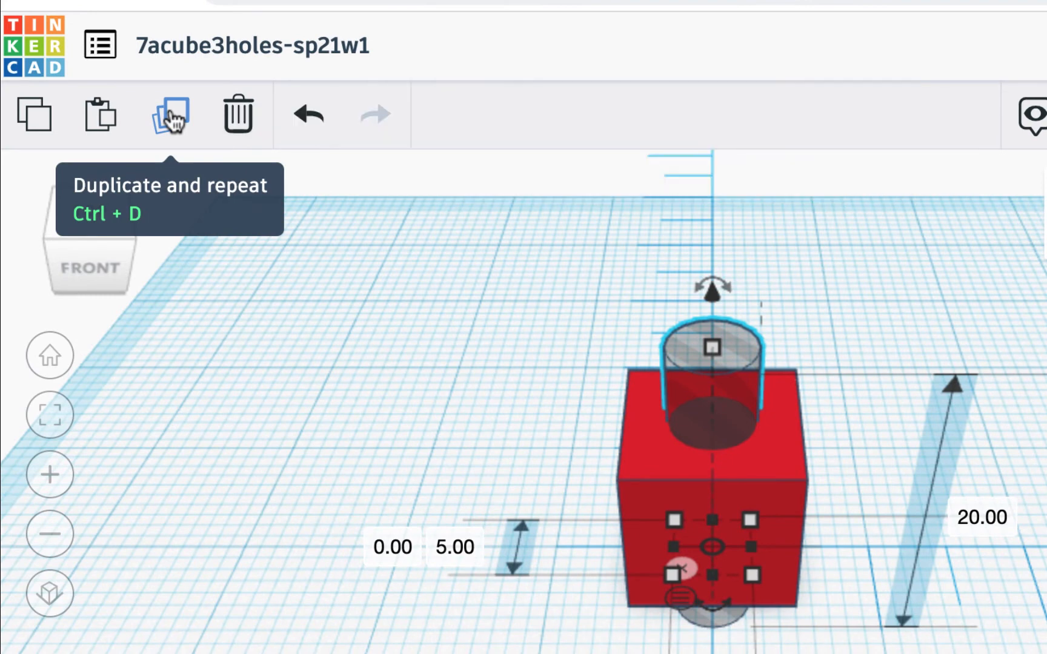
pyautogui.click(169, 110)
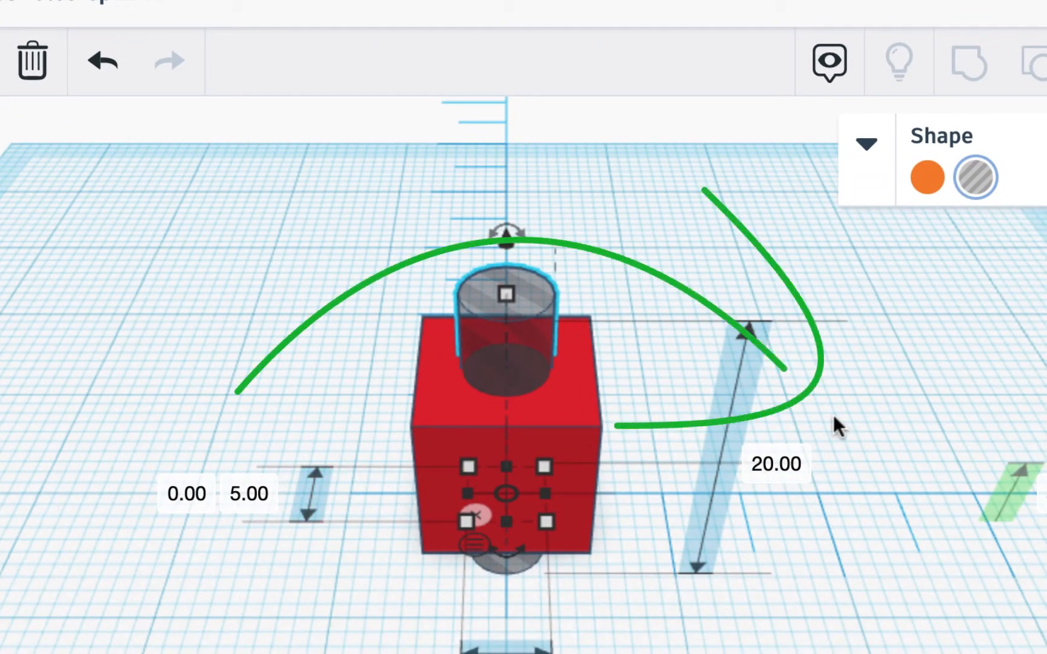
# Rotate the duplicated cylinder -90° in the front view so it passes through the cube from side to side
pyautogui.moveTo(522, 229)
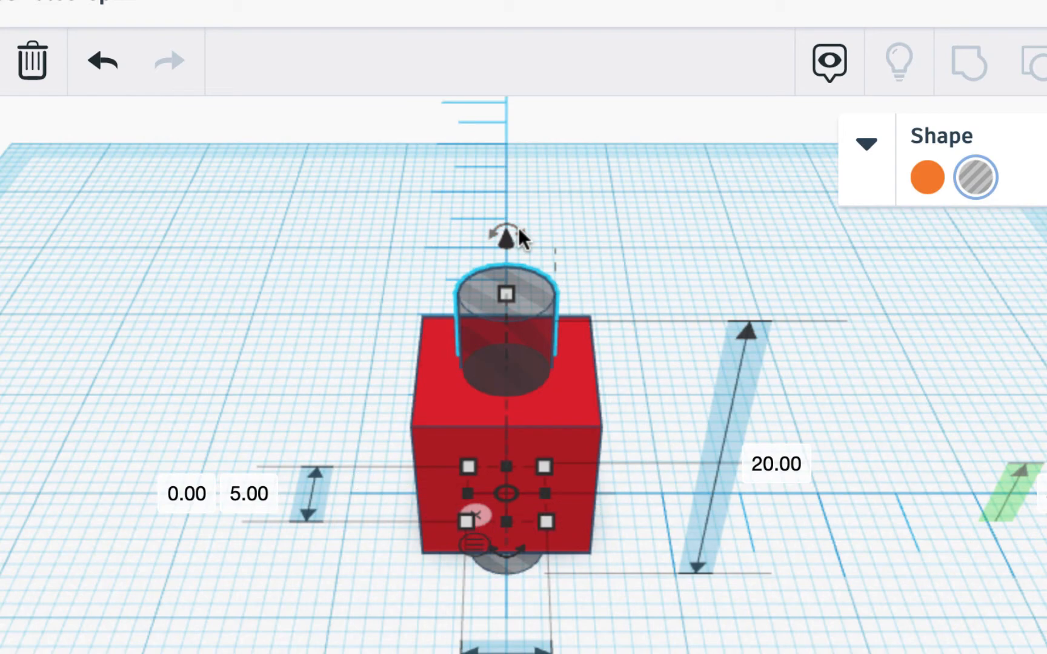
pyautogui.click(0, 162)
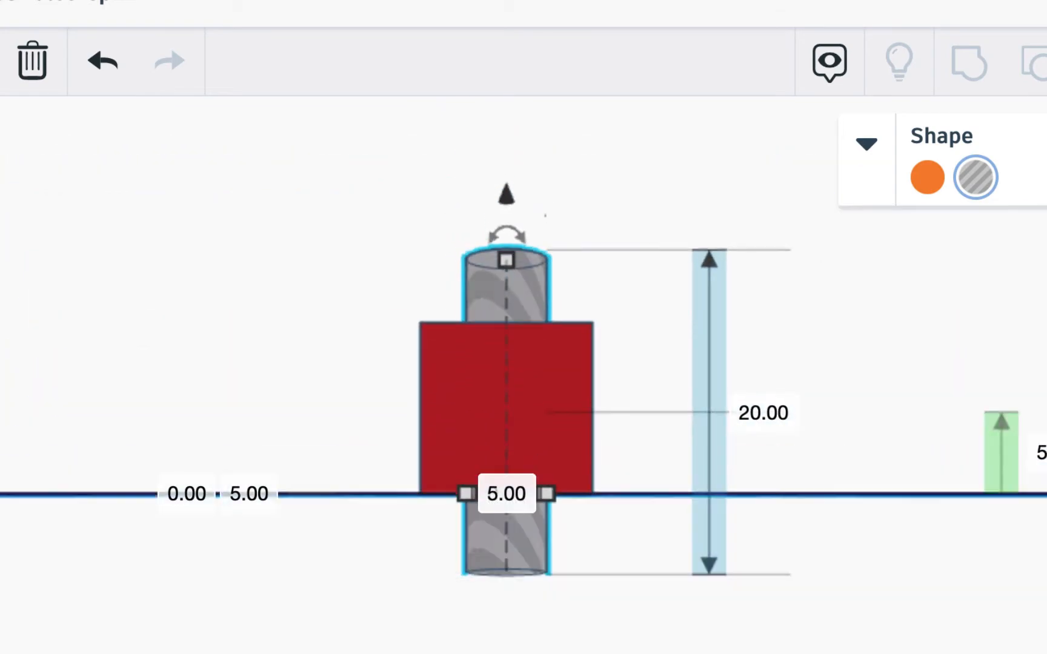
pyautogui.moveTo(512, 232)
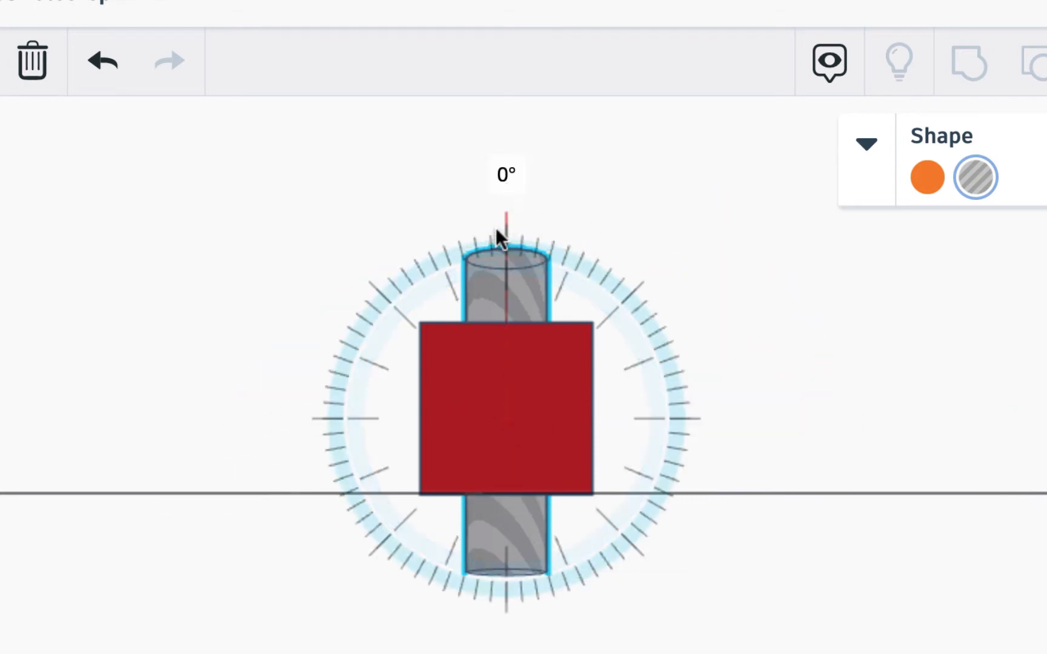
pyautogui.moveTo(497, 234); pyautogui.dragTo(728, 414)
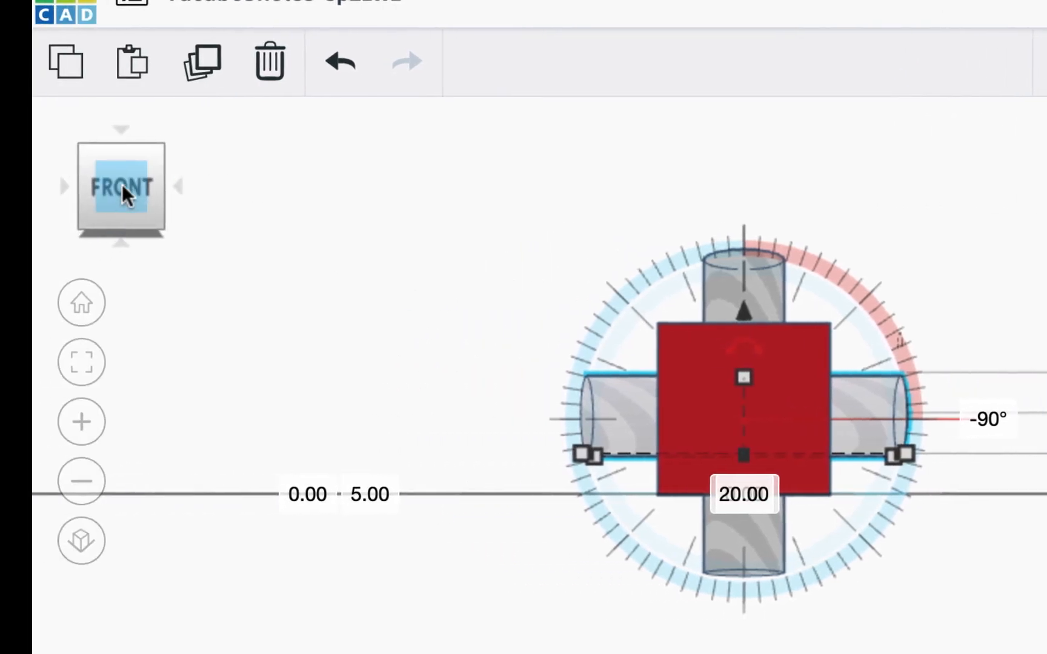
# Duplicate the horizontal side-to-side hole cylinder in place
pyautogui.click(120, 127)
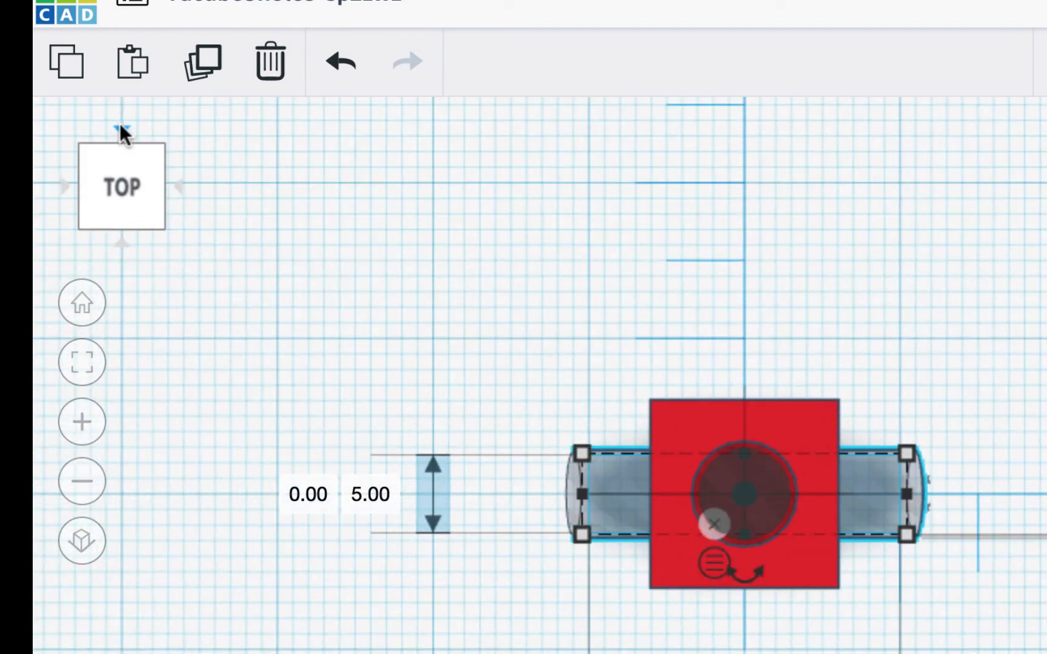
pyautogui.click(81, 303)
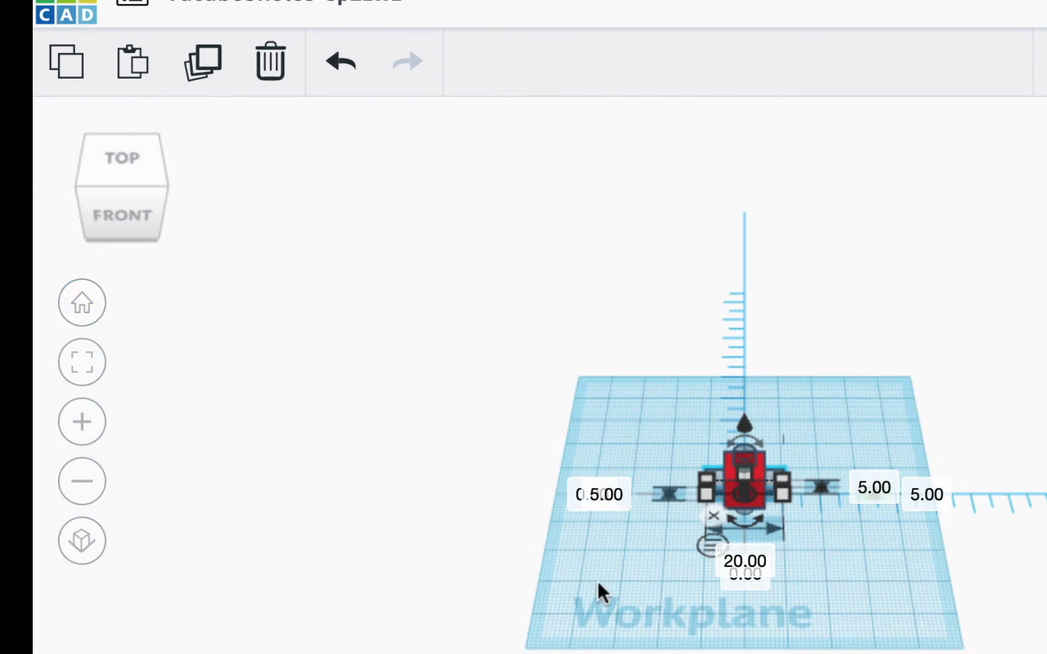
pyautogui.press('f')
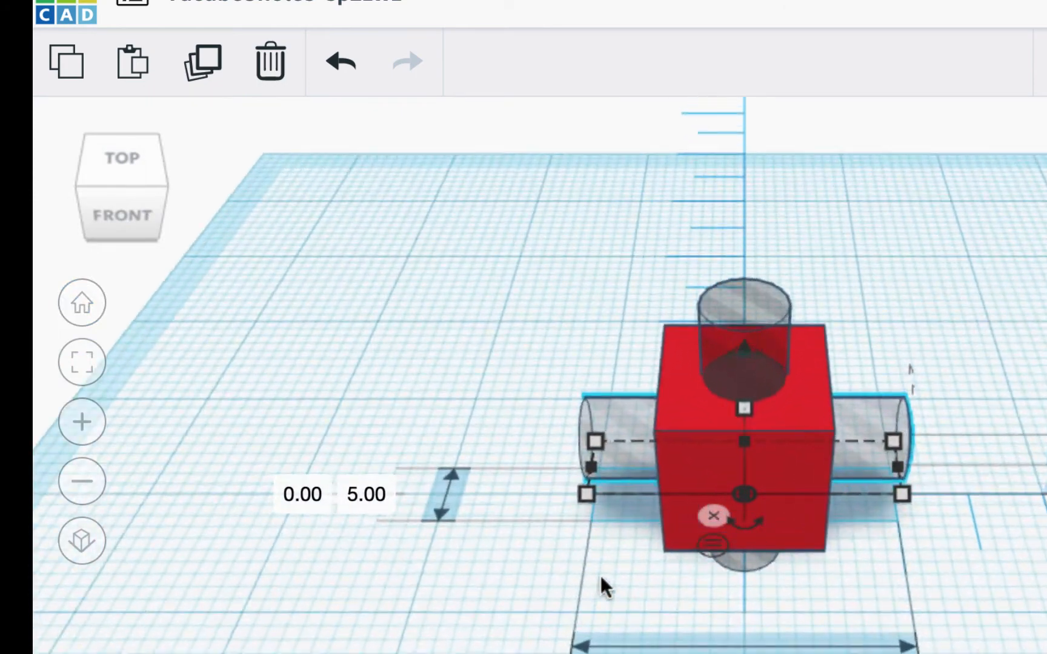
pyautogui.scroll(3, 600, 575)
pyautogui.scroll(-6, 600, 576)
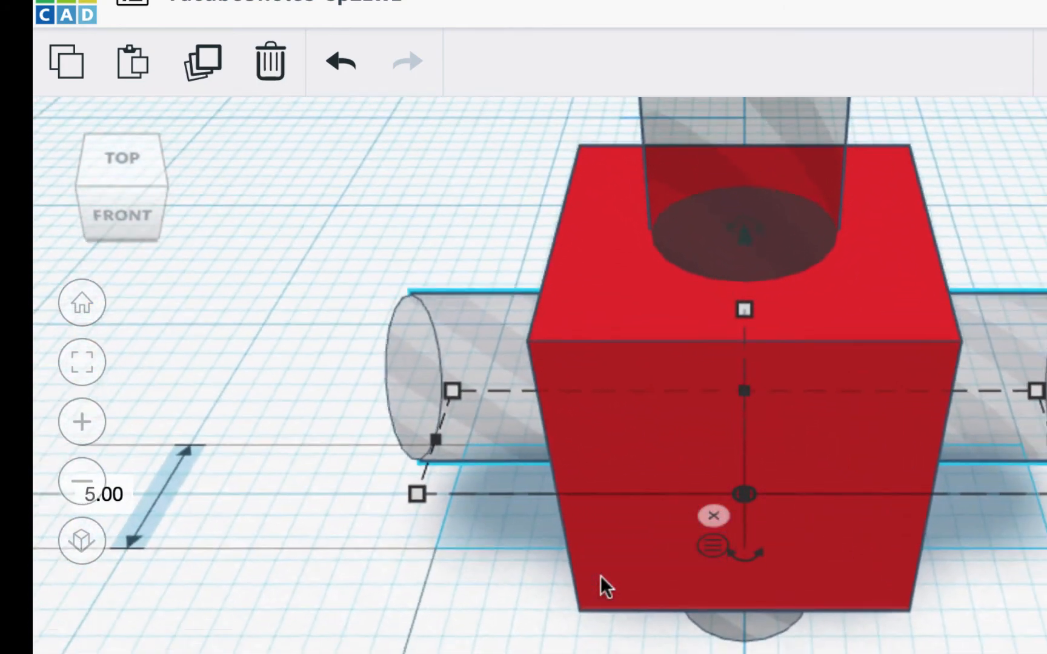
pyautogui.scroll(2, 798, 234)
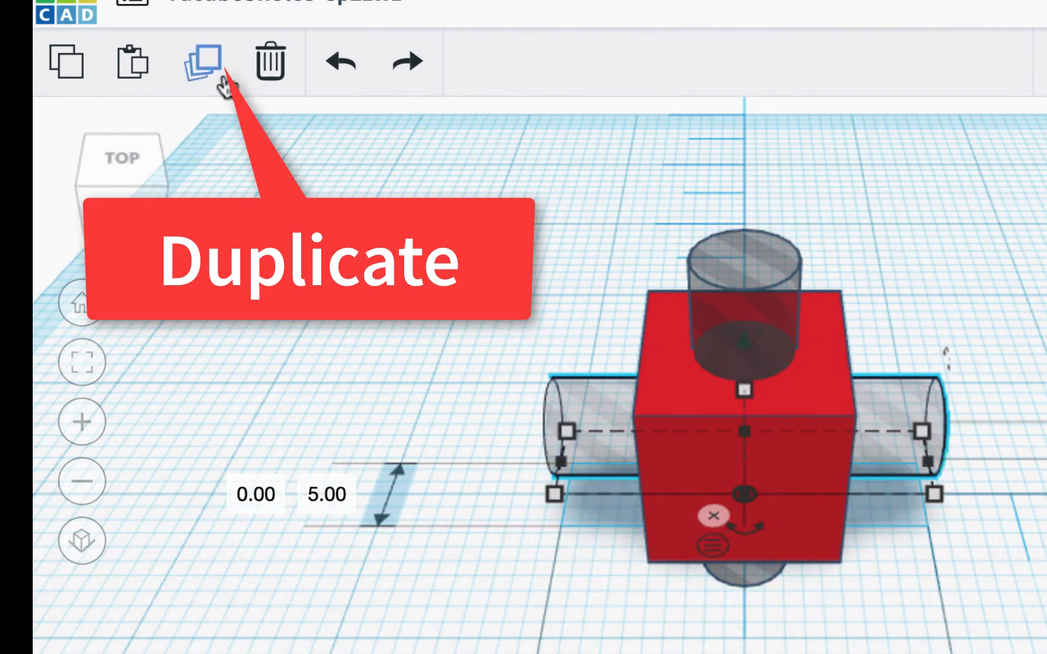
pyautogui.click(205, 68)
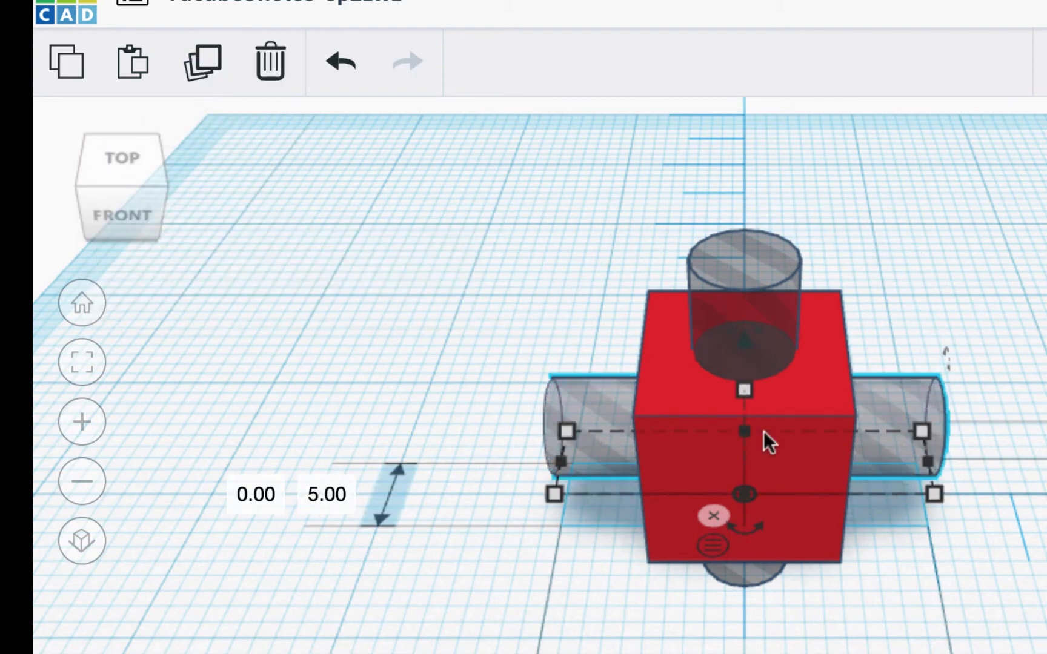
# Rotate the new horizontal copy 90° about the vertical axis so it passes through the cube from front to back
pyautogui.moveTo(750, 532)
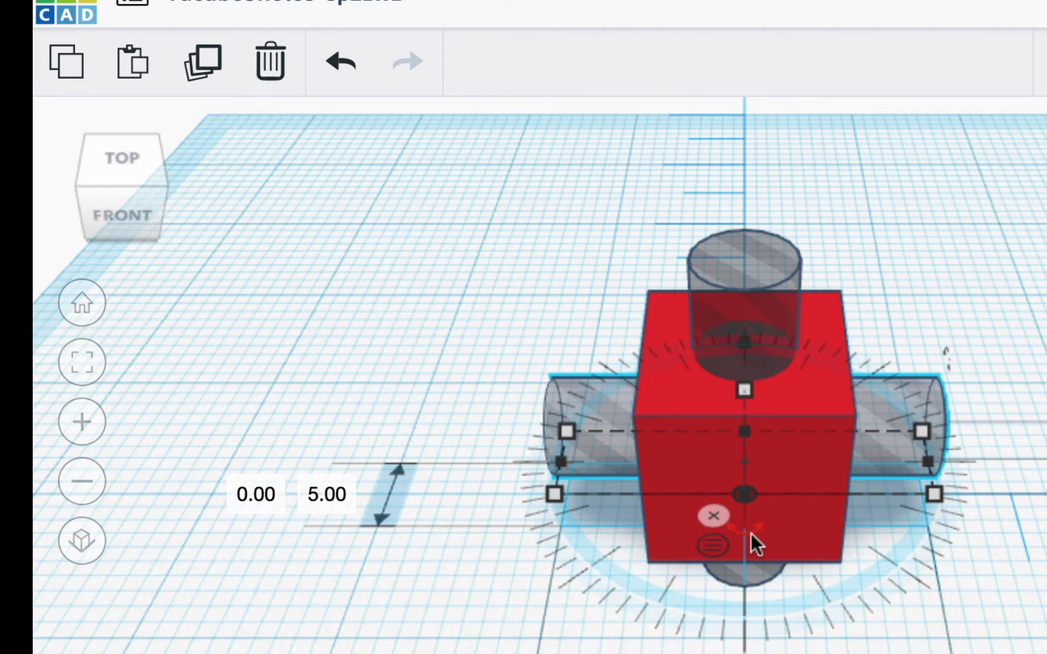
pyautogui.moveTo(751, 533); pyautogui.dragTo(564, 472)
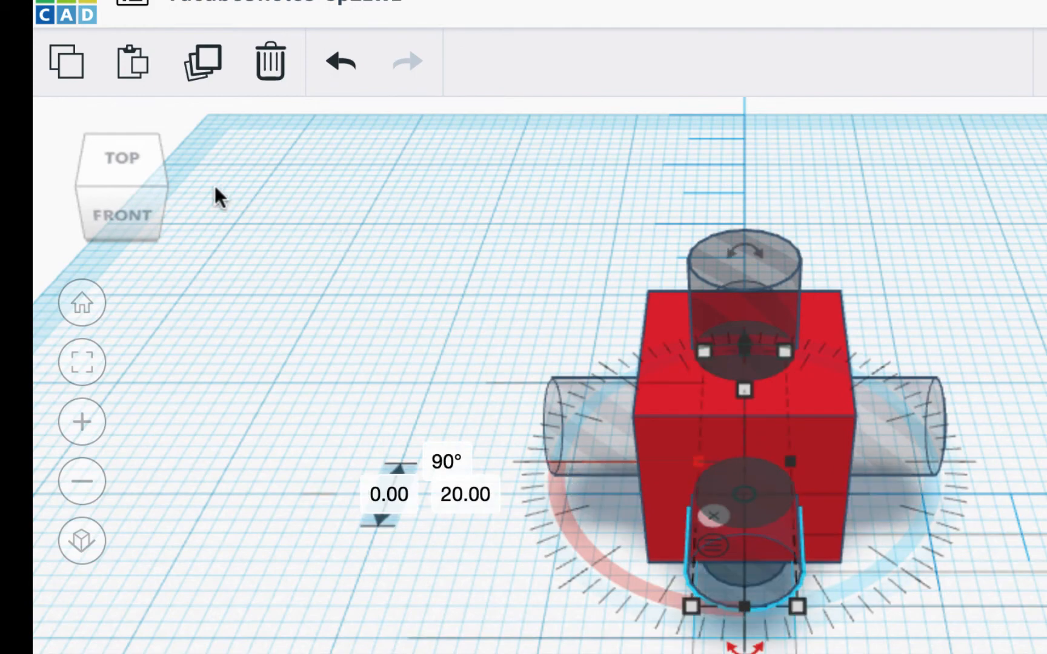
pyautogui.click(119, 155)
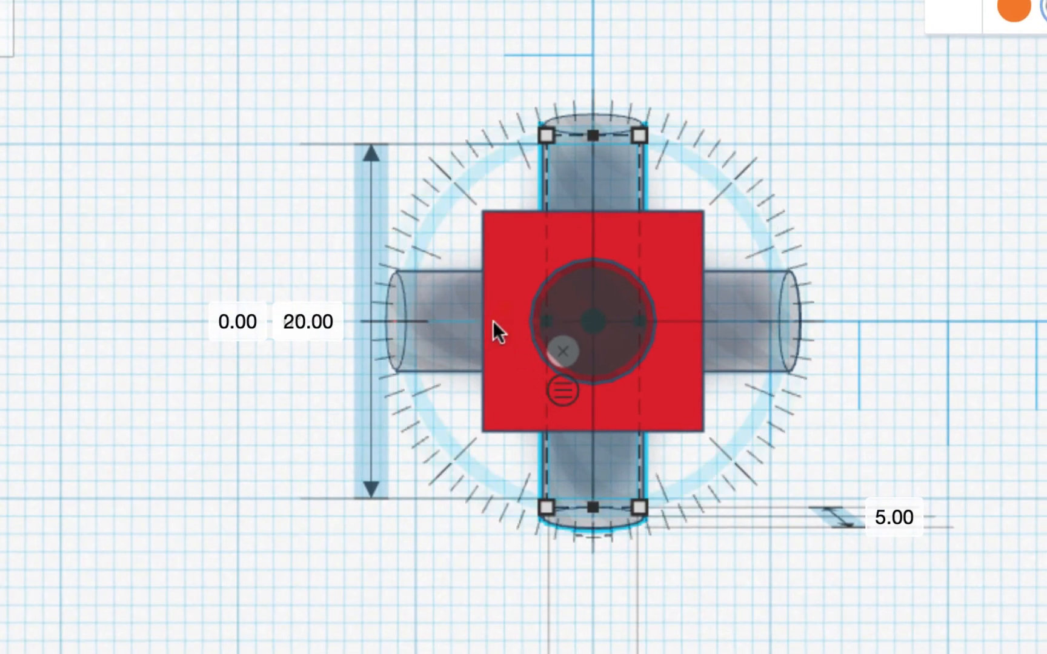
pyautogui.moveTo(494, 321); pyautogui.dragTo(424, 339)
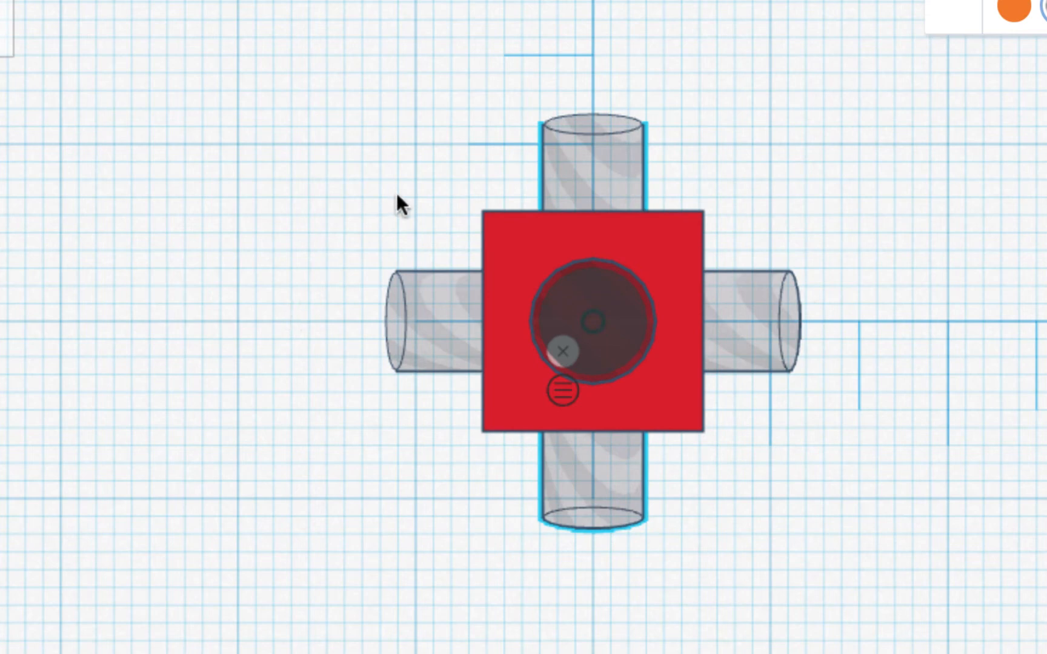
pyautogui.moveTo(491, 318); pyautogui.dragTo(297, 321)
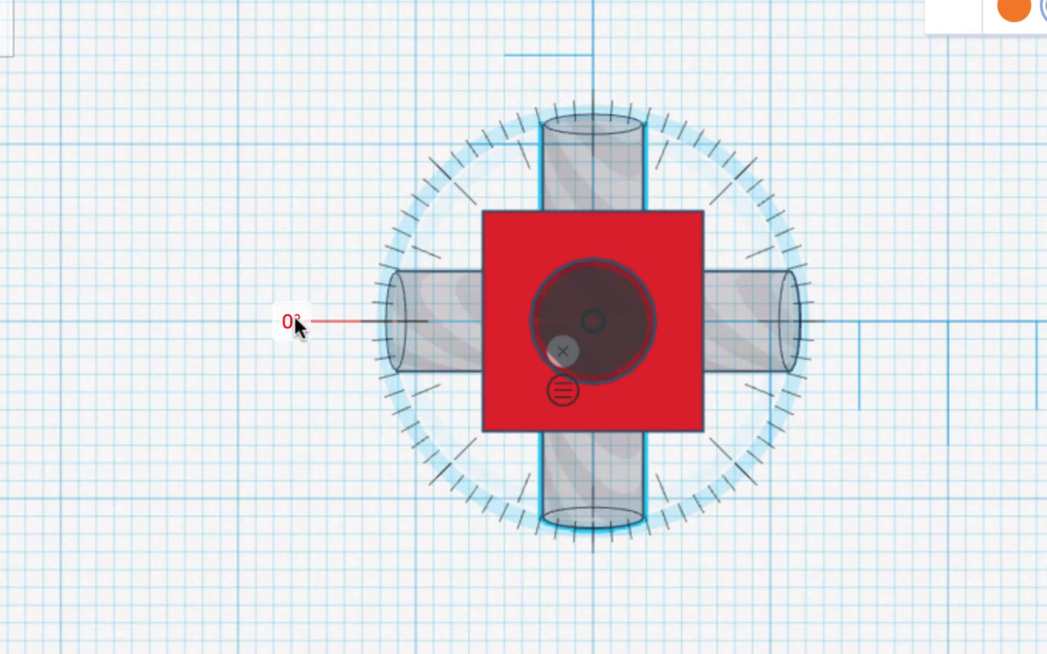
pyautogui.moveTo(295, 316); pyautogui.dragTo(292, 315)
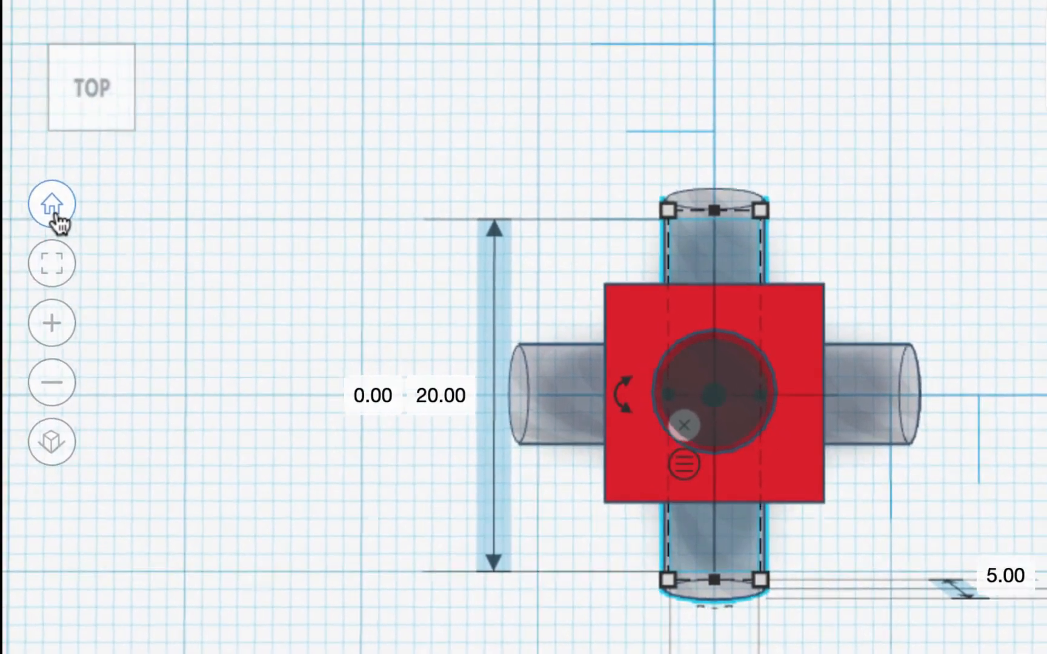
# Examine the arrangement of the hole cylinders in the cube from the home, top and front views
pyautogui.click(53, 209)
pyautogui.scroll(10, 613, 448)
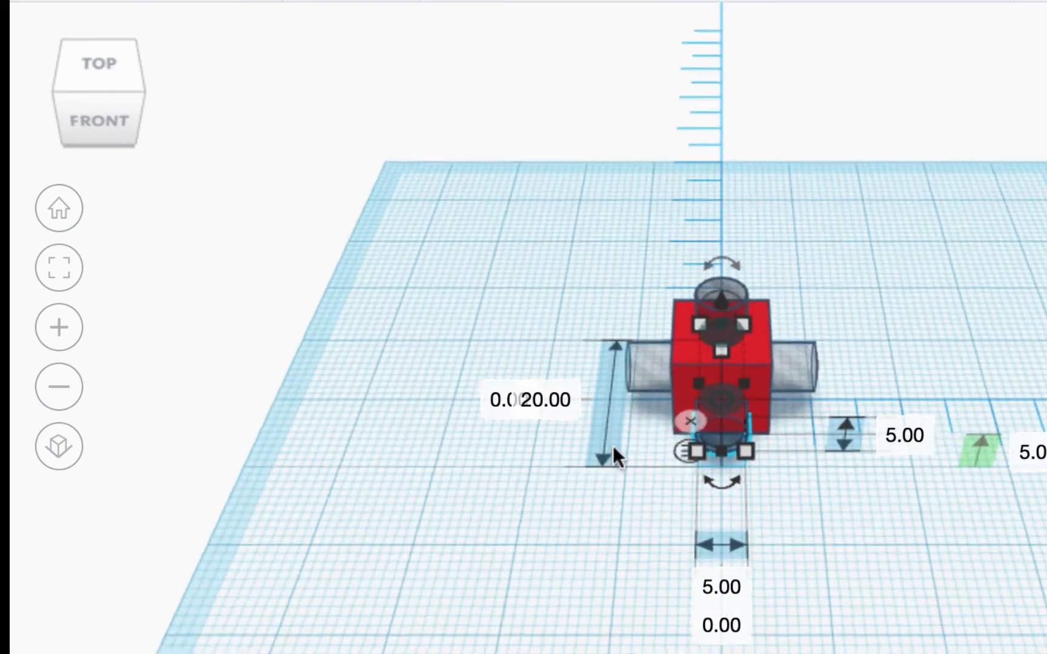
pyautogui.scroll(-3, 613, 456)
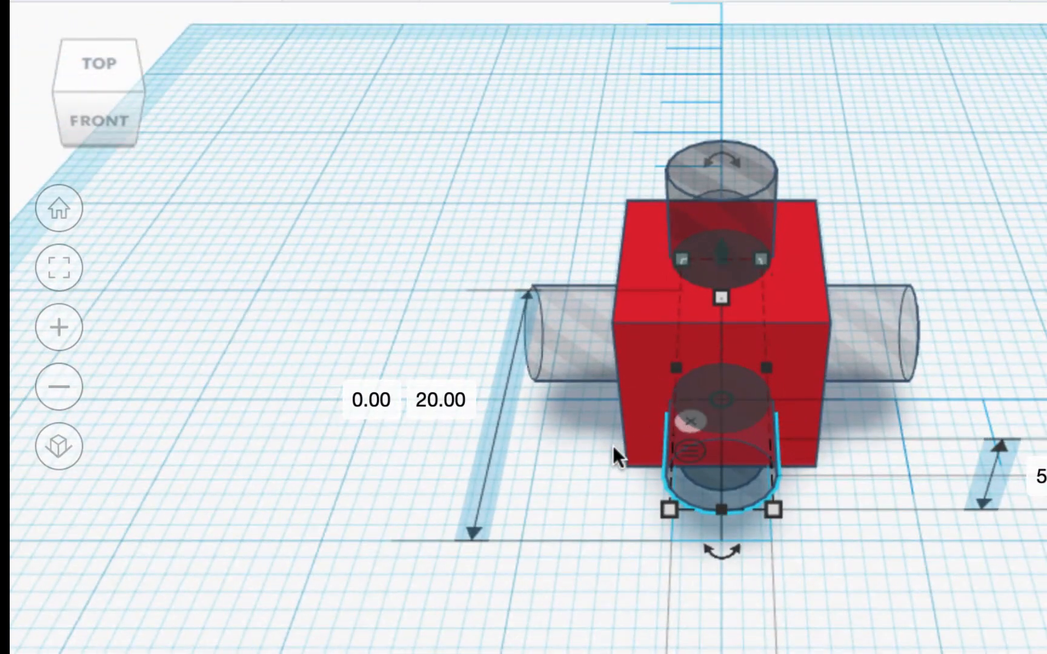
pyautogui.click(95, 68)
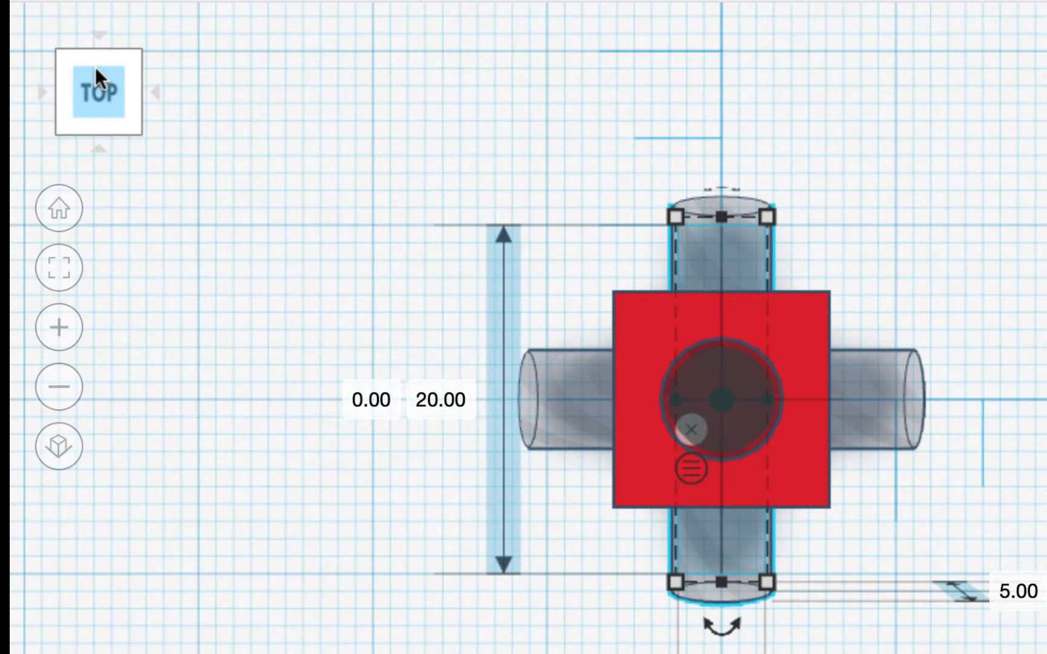
pyautogui.click(96, 150)
pyautogui.click(96, 151)
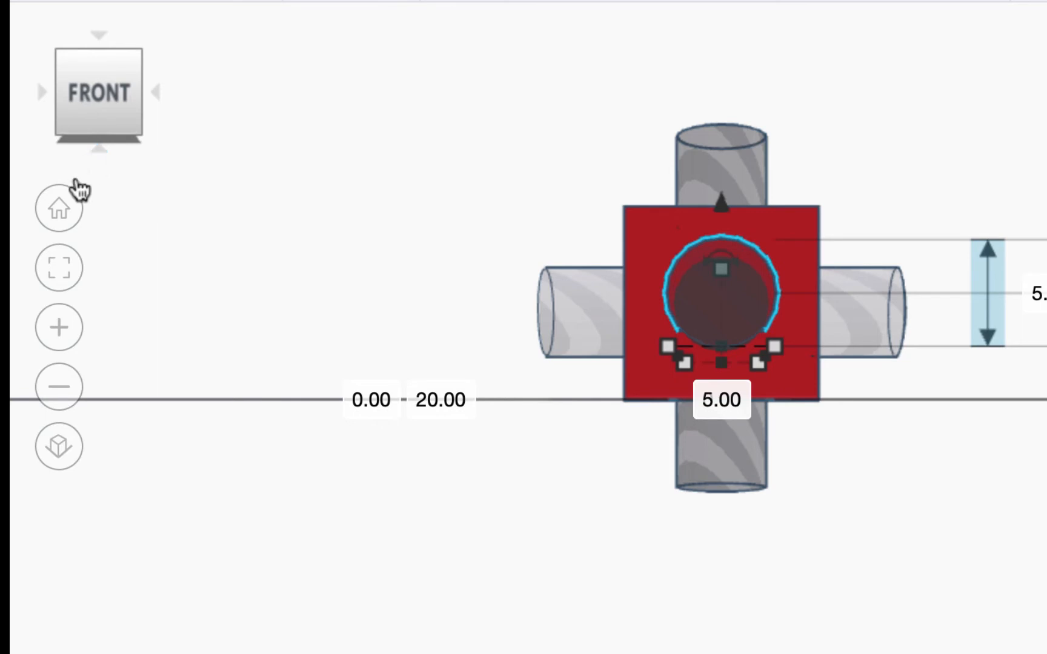
pyautogui.click(61, 212)
pyautogui.scroll(10, 565, 434)
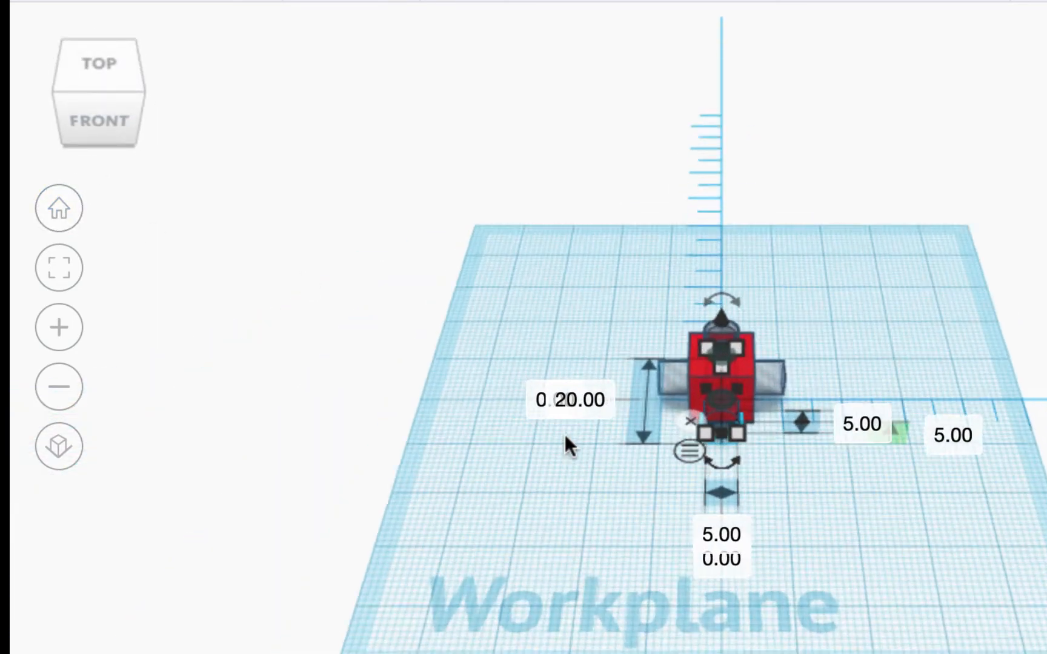
pyautogui.scroll(-10, 565, 434)
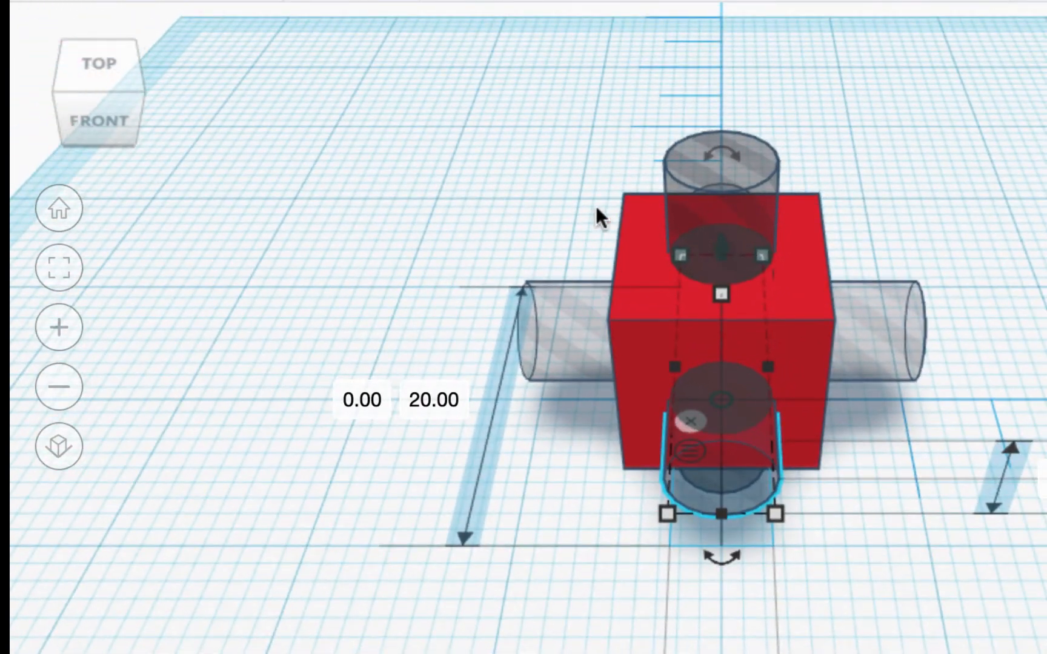
# Select everything to check the number of shapes, then pull the surplus vertical hole cylinder out of the cube and delete it
pyautogui.moveTo(510, 77); pyautogui.dragTo(928, 458)
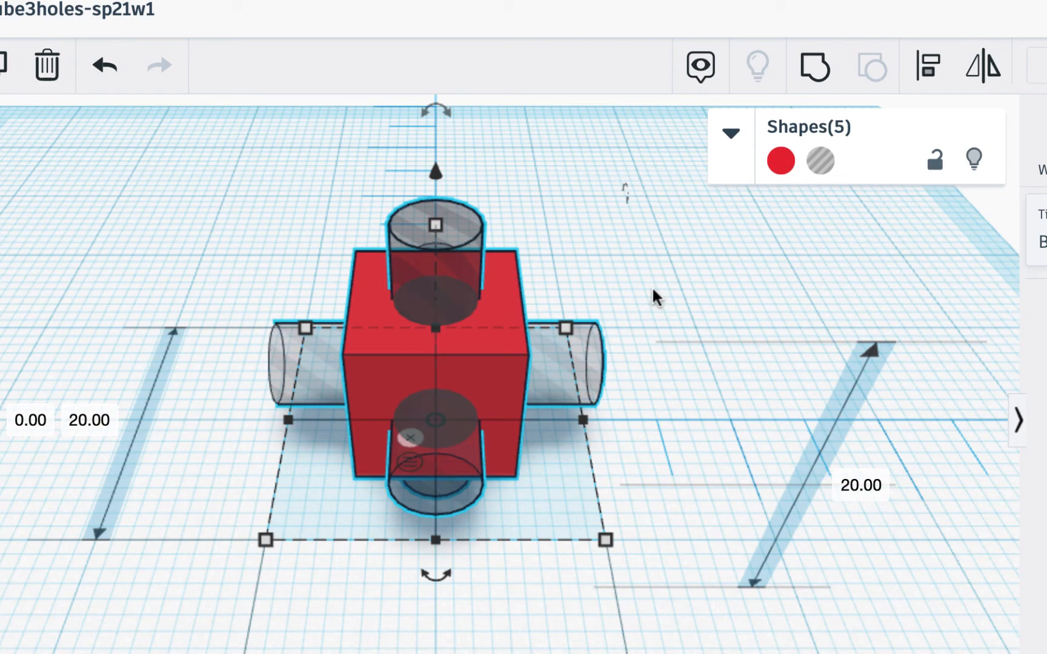
pyautogui.click(663, 264)
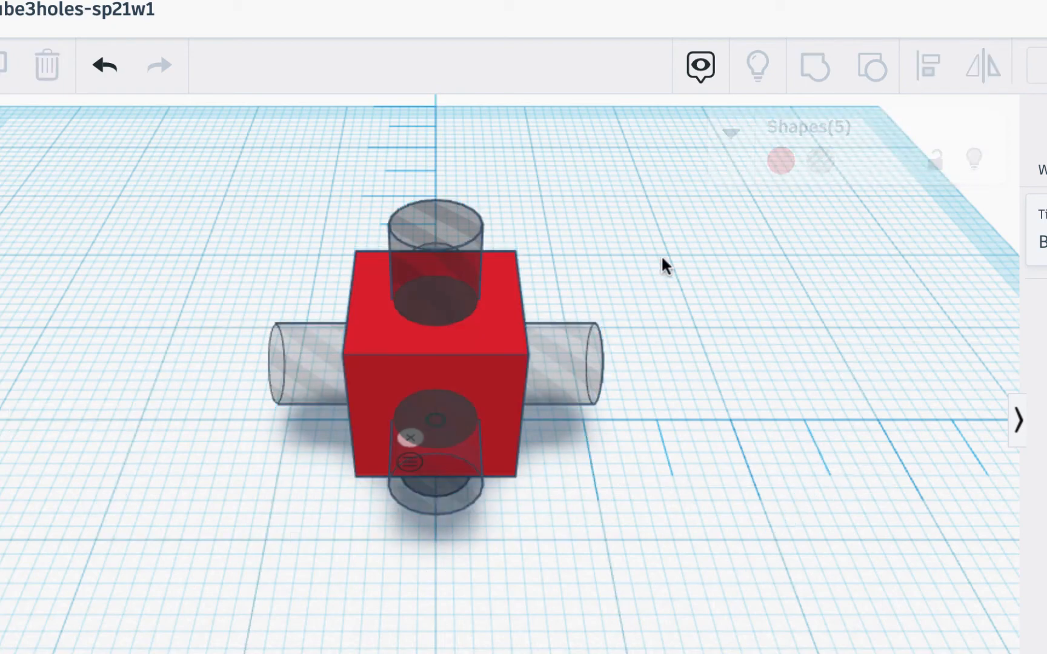
pyautogui.click(442, 477)
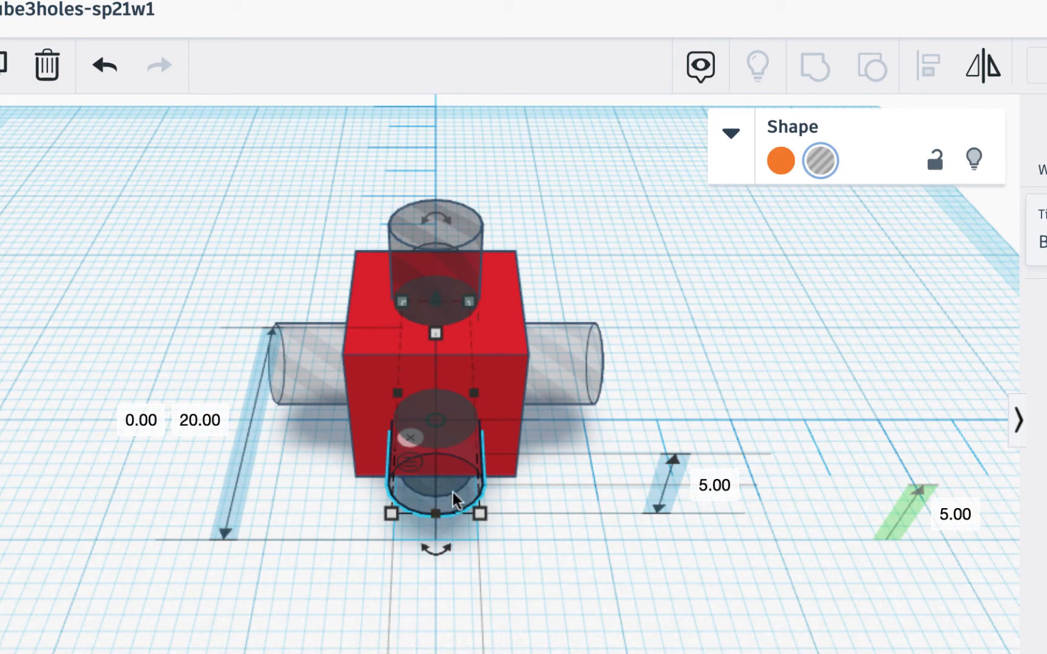
pyautogui.keyDown('alt'); pyautogui.moveTo(455, 488); pyautogui.dragTo(767, 452); pyautogui.keyUp('alt')
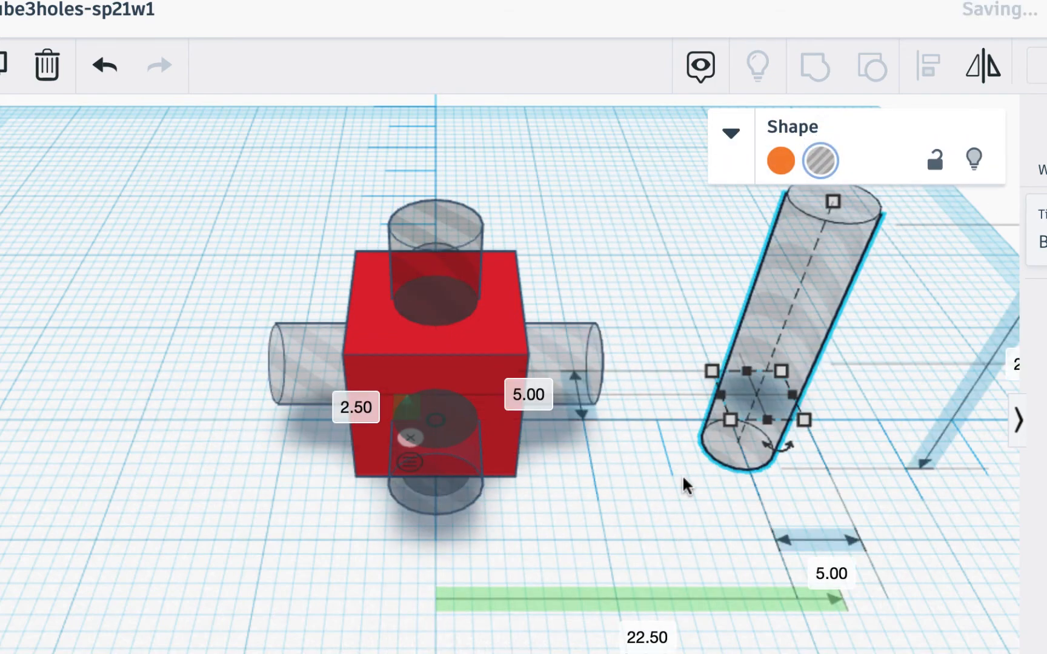
pyautogui.press('Delete')
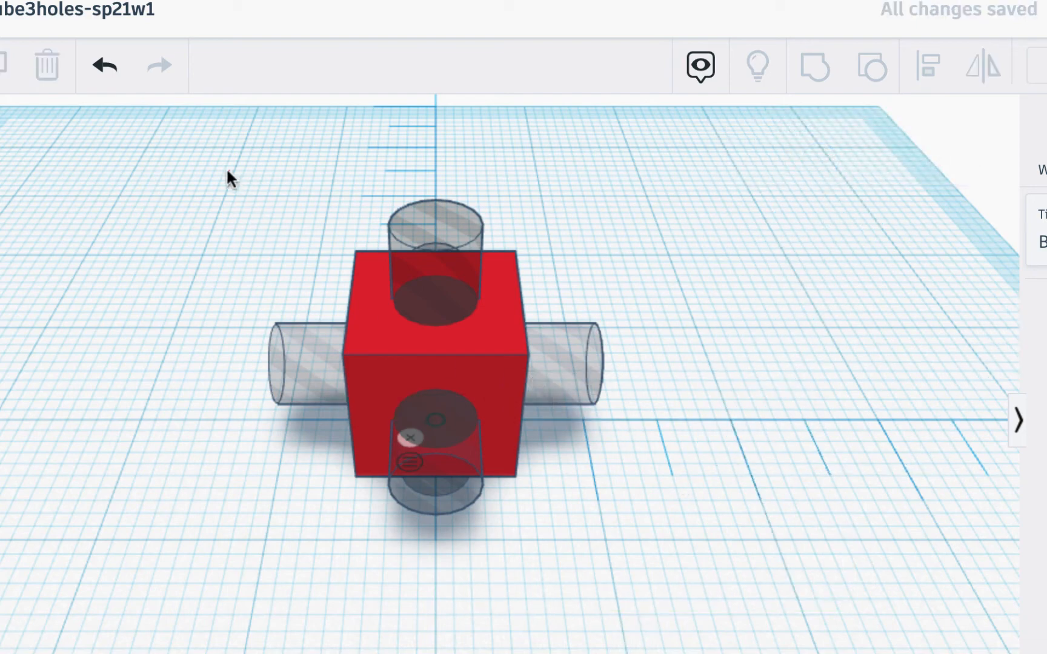
# Group the cube with its three hole cylinders to cut the holes through it, and return to the Tinkercad dashboard
pyautogui.moveTo(227, 171); pyautogui.dragTo(680, 559)
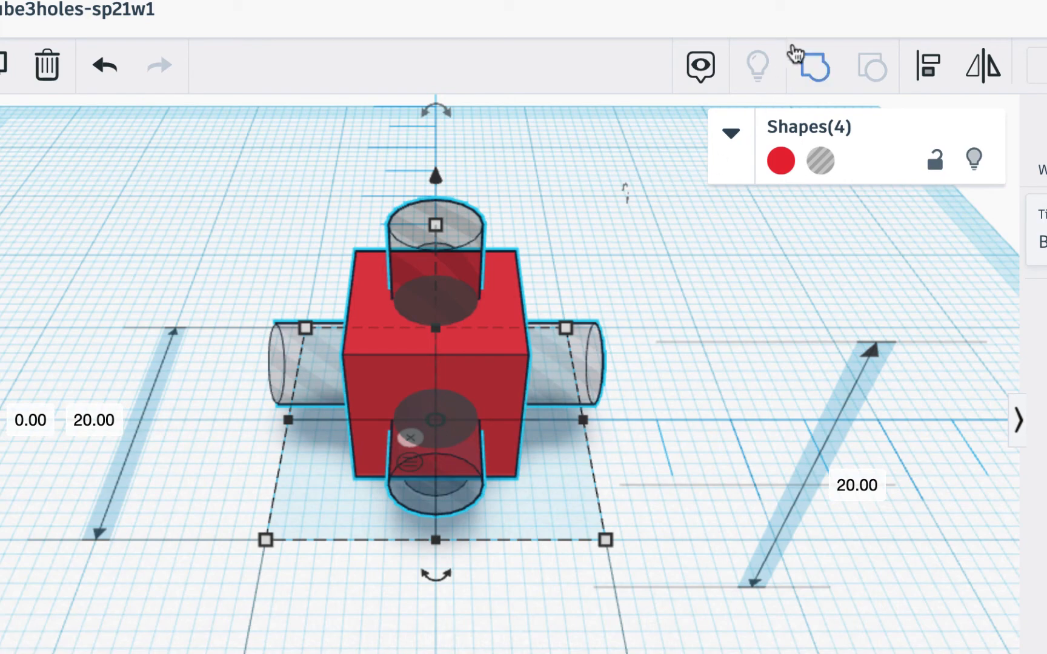
pyautogui.click(814, 67)
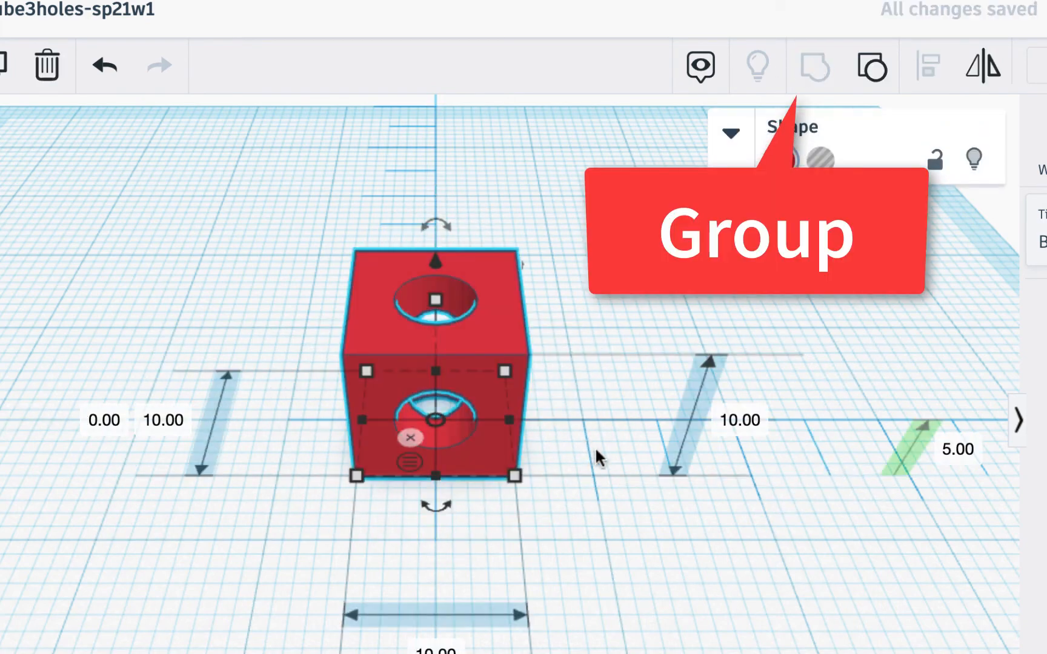
pyautogui.moveTo(597, 457); pyautogui.dragTo(570, 368, button='right')
pyautogui.moveTo(579, 420); pyautogui.dragTo(518, 429, button='right')
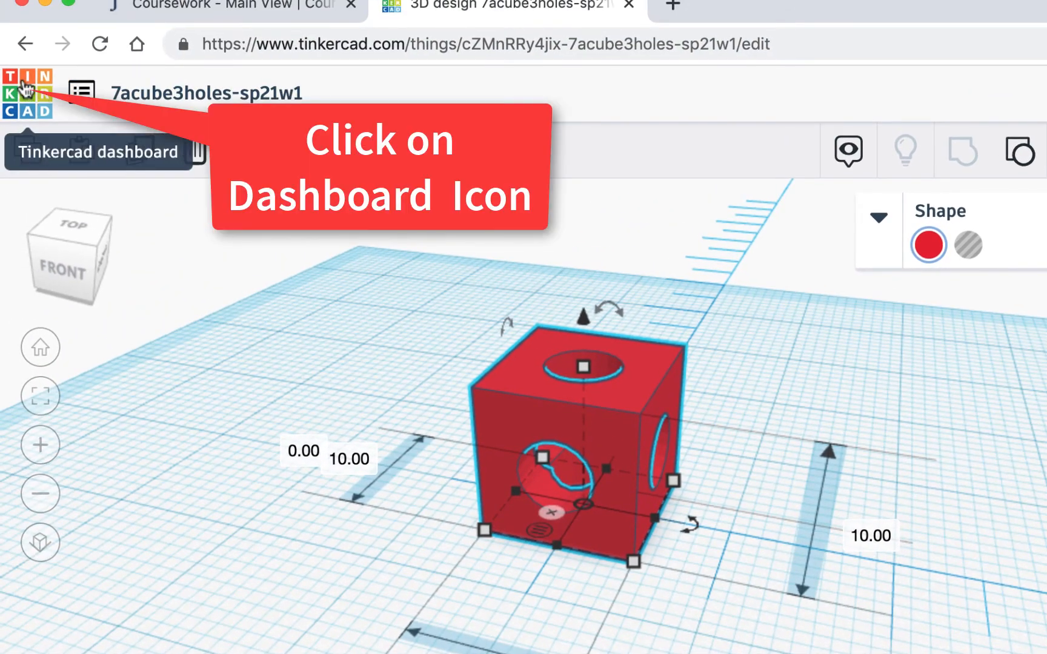
pyautogui.click(26, 89)
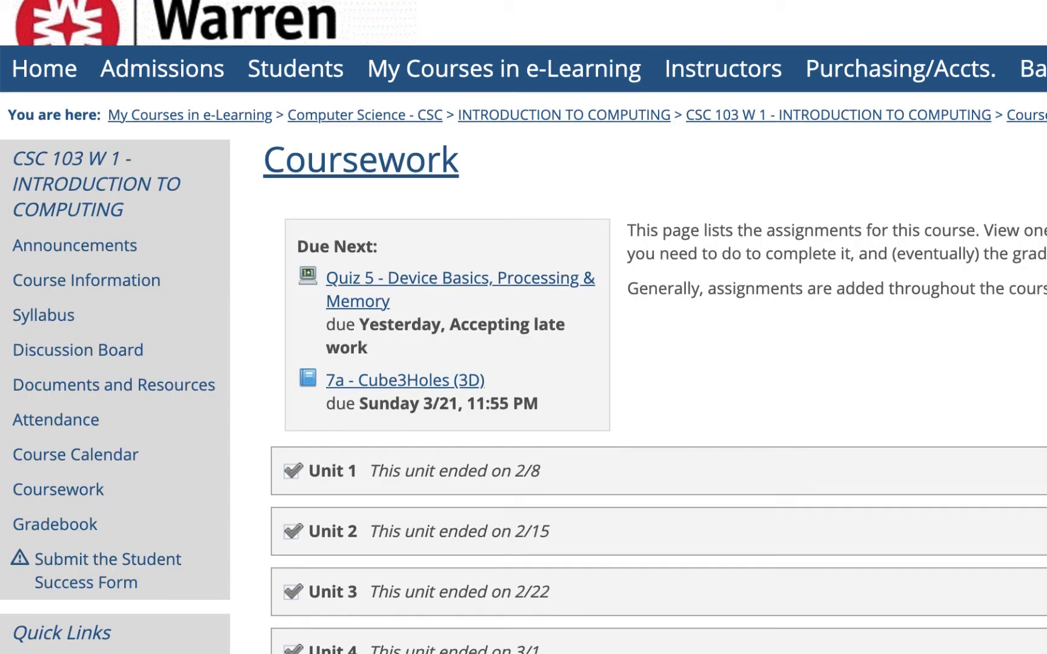
# Switch to the e-Learning Coursework page, open the Unit 6 exercise 7a - Cube3Holes (3D) and start a comment on it
pyautogui.scroll(1, 543, 124)
pyautogui.scroll(-5, 778, 276)
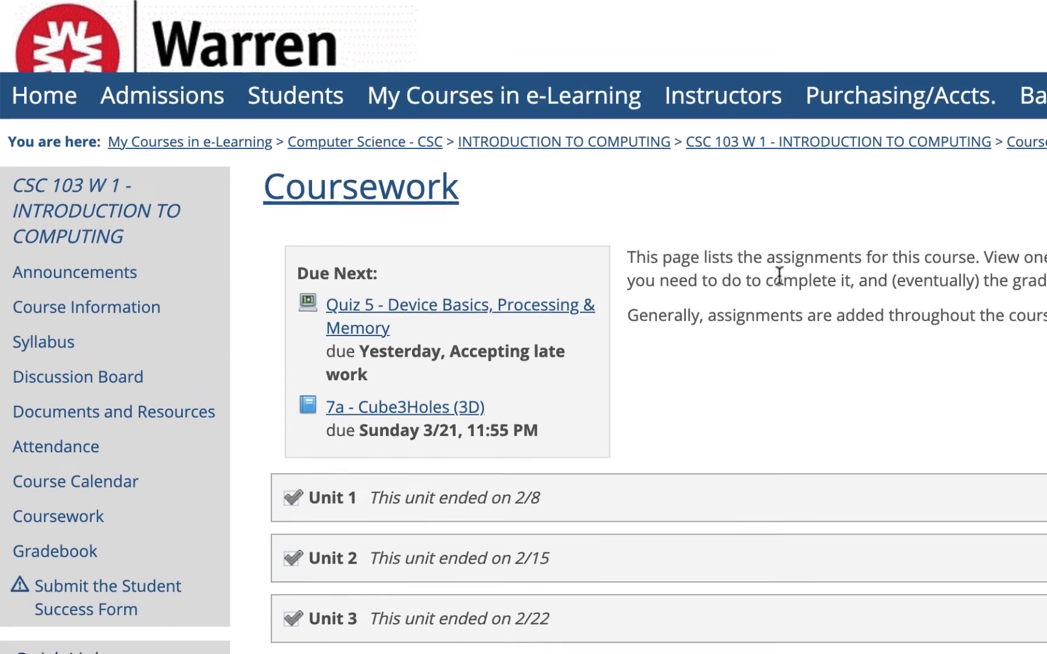
pyautogui.scroll(-10, 779, 275)
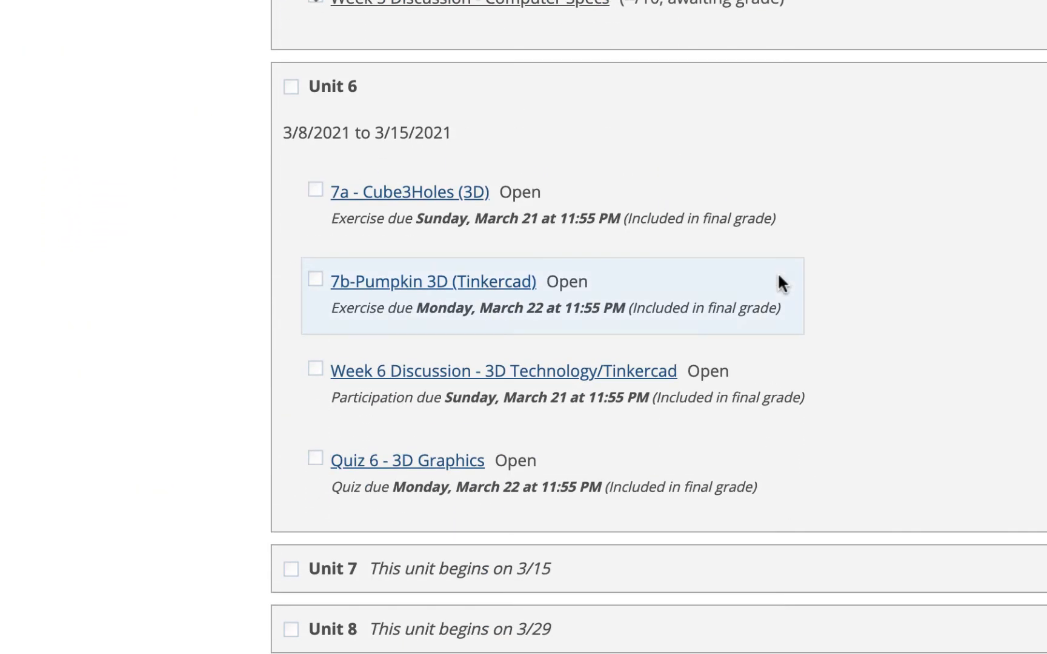
pyautogui.click(404, 193)
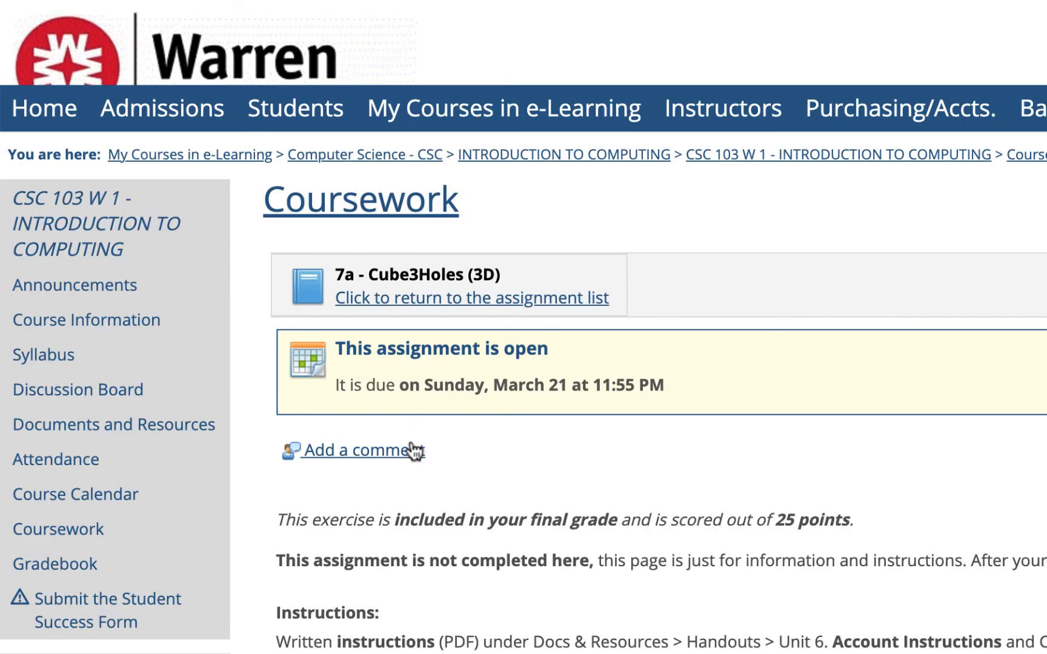
pyautogui.click(407, 452)
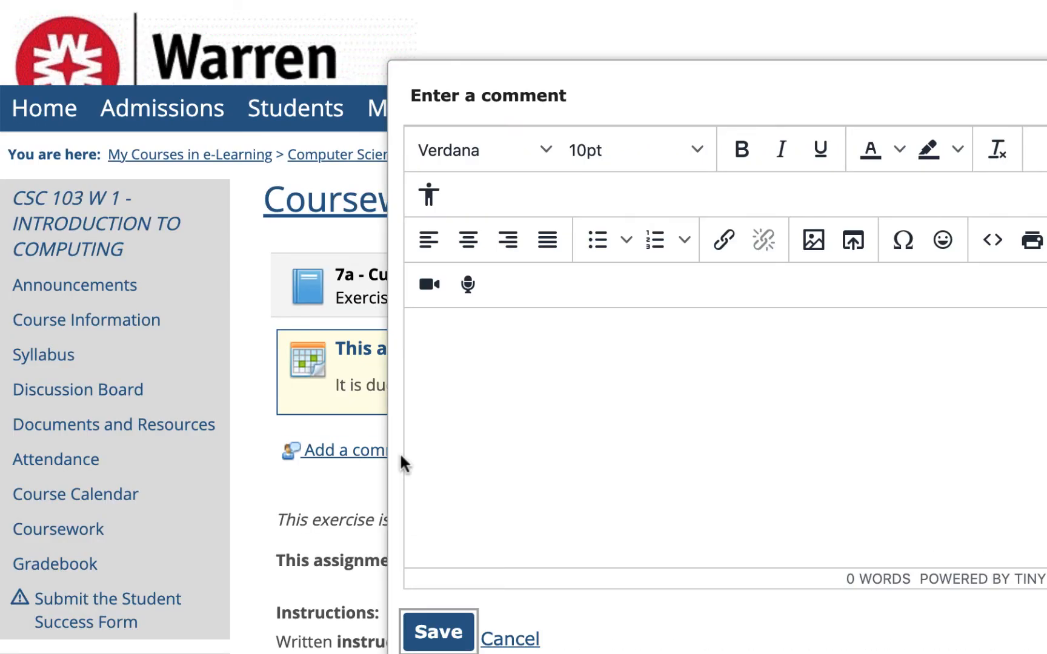
# Write the comment "Completed in classroom - " followed by the Tinkercad username, and save it
pyautogui.click(489, 332)
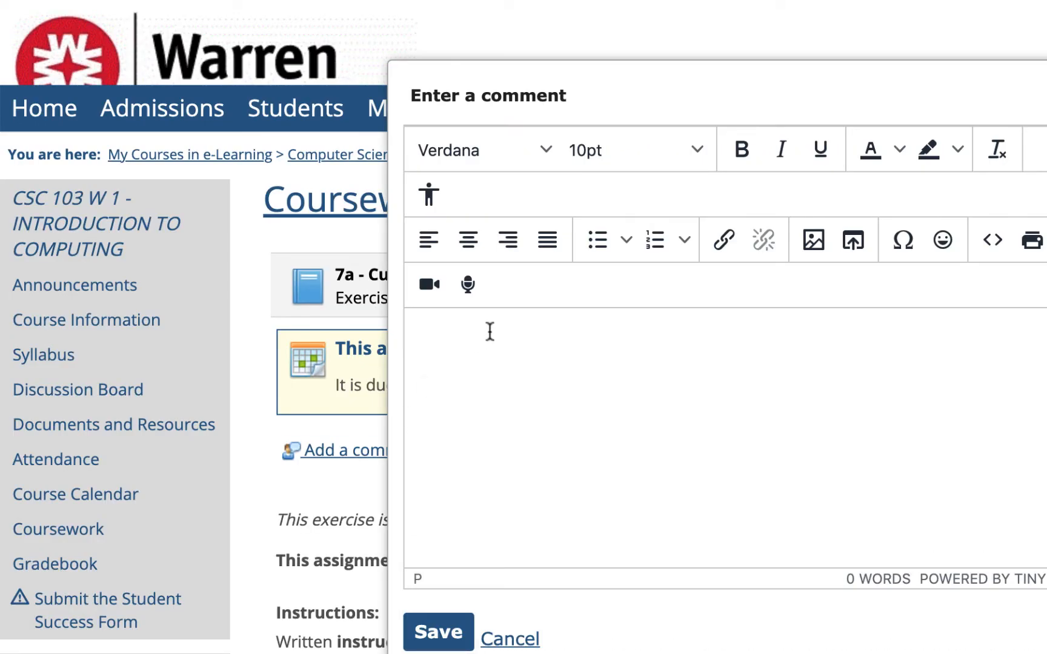
pyautogui.write('Copleted in classroom ')
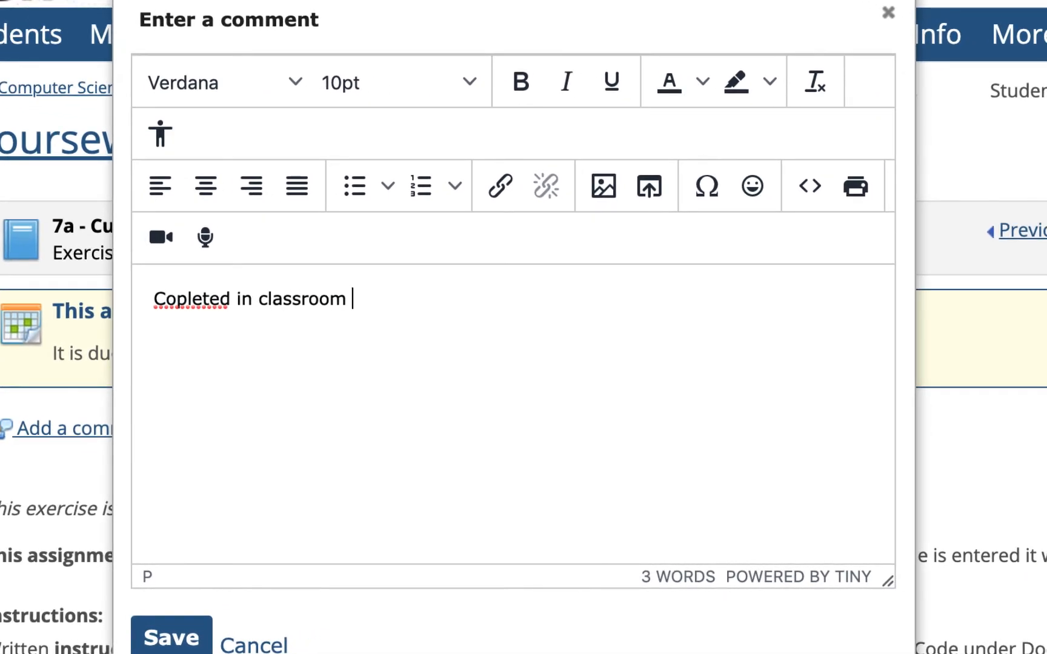
pyautogui.write('- rmhoma45')
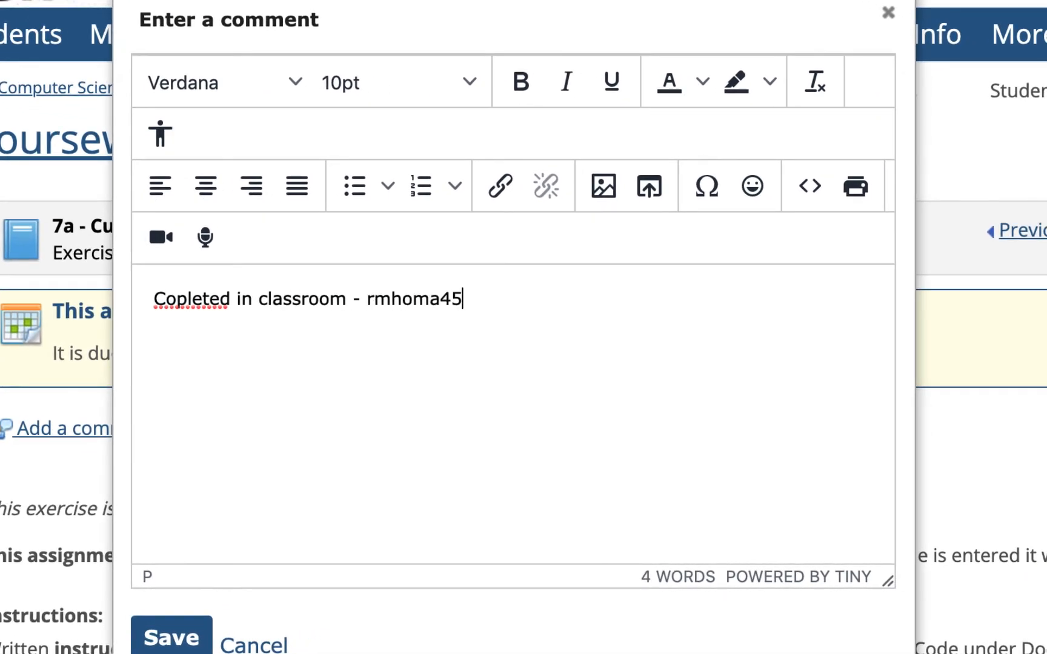
pyautogui.click(175, 298)
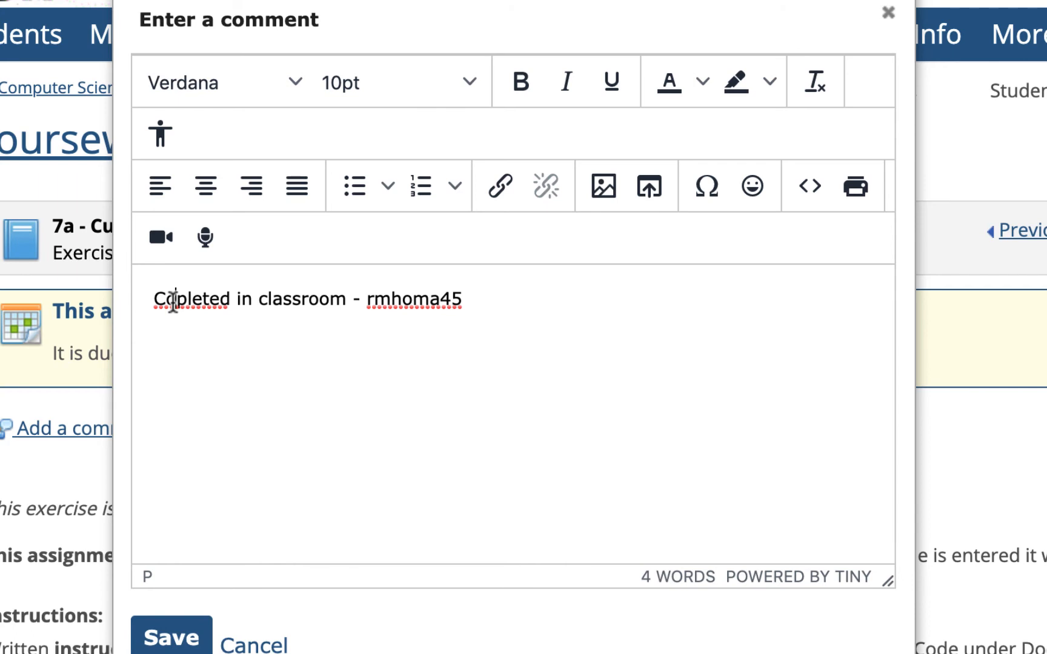
pyautogui.write('m')
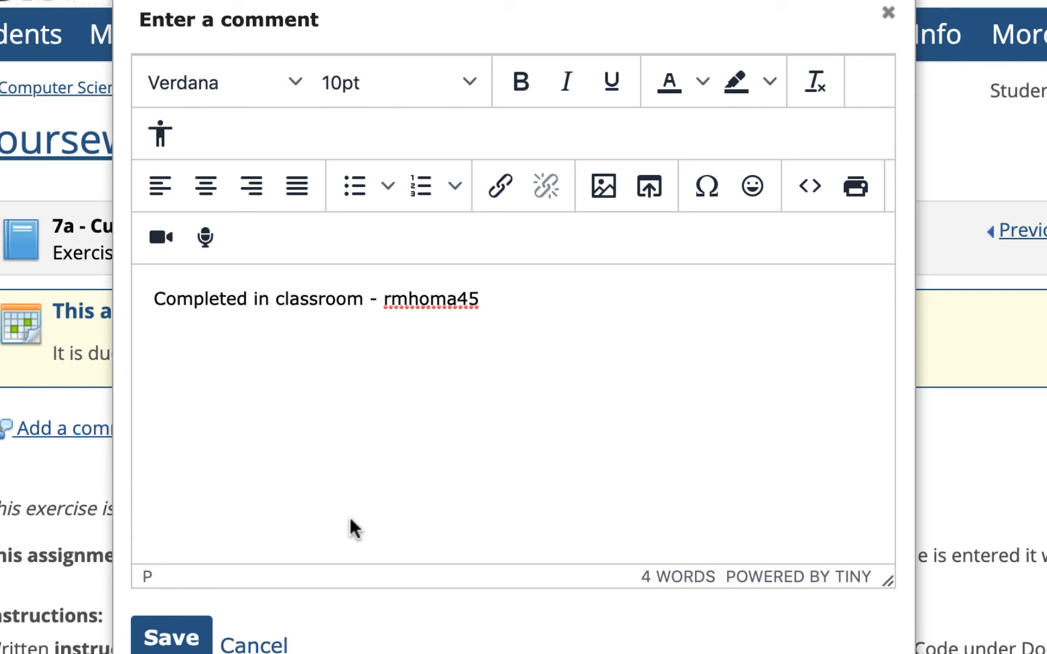
pyautogui.click(177, 634)
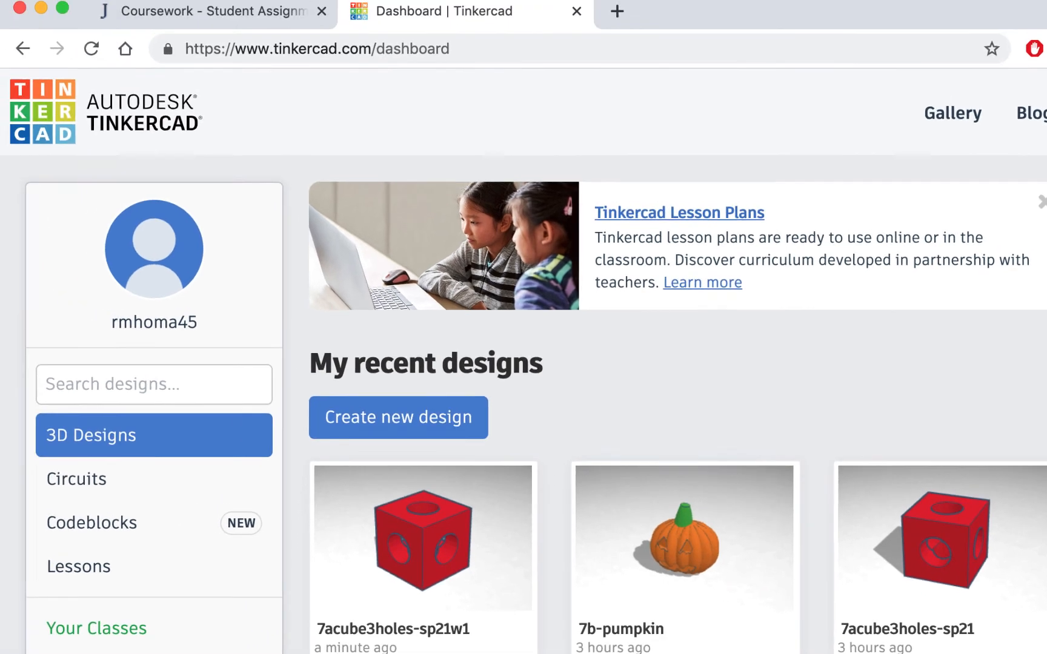
pyautogui.moveTo(541, 490)
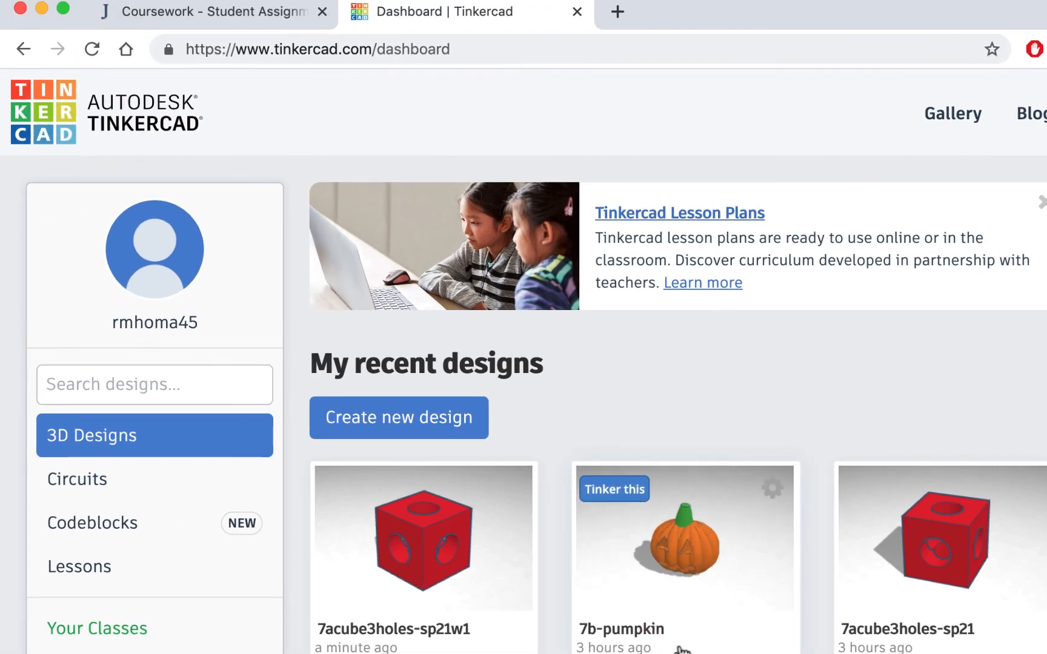